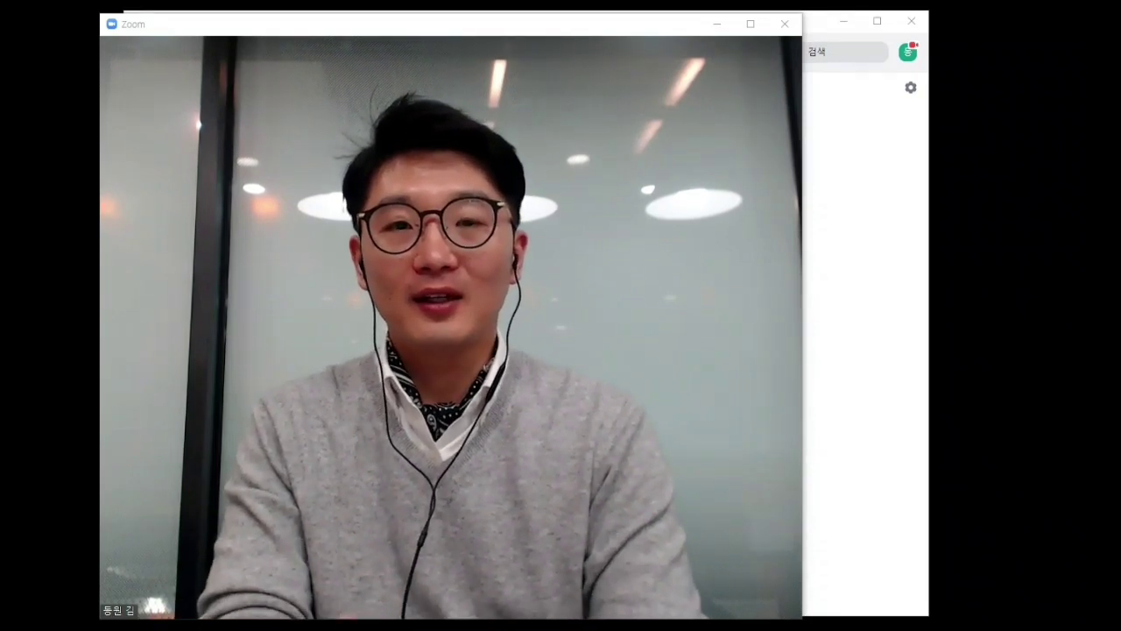
Step: Show the running meeting's controls and open its security (보안) options
mouse_move(127, 587)
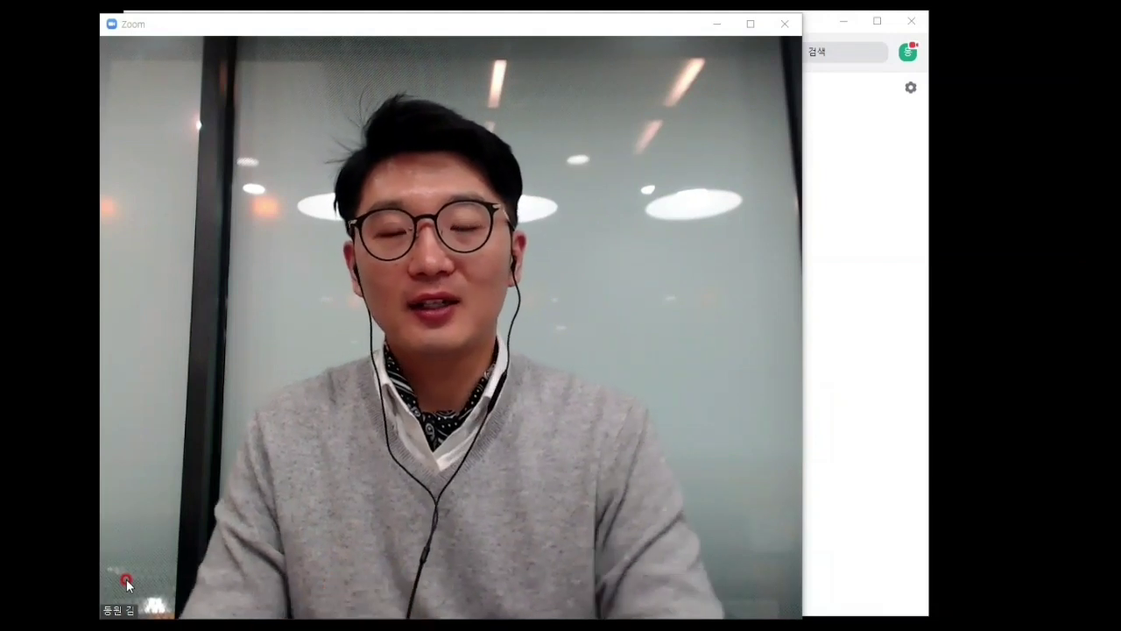
mouse_move(318, 606)
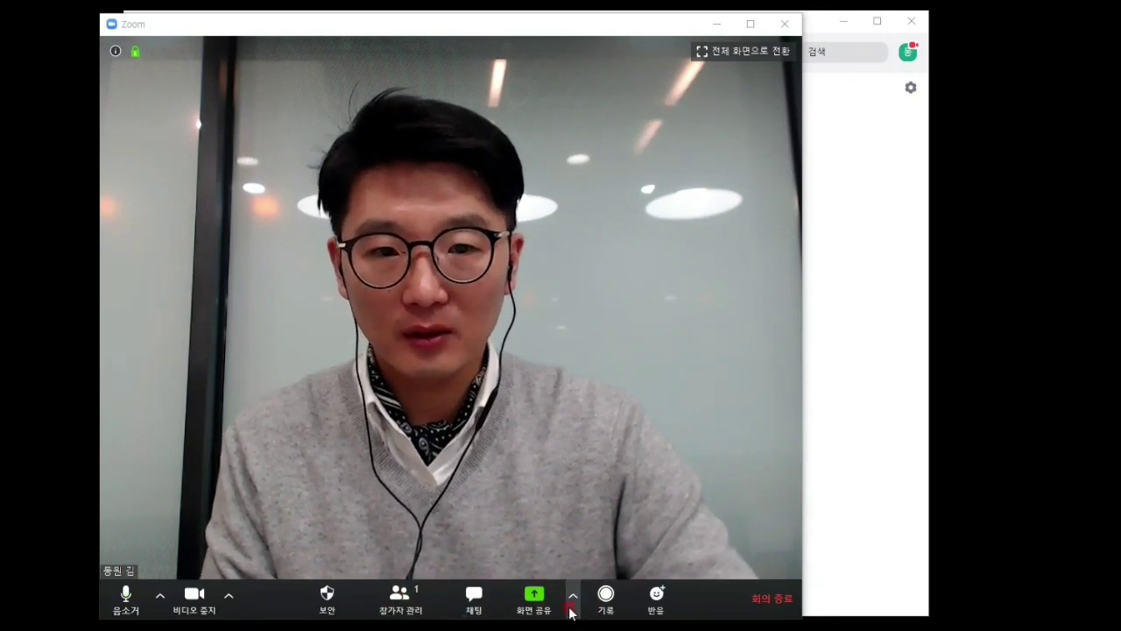
left_click(328, 606)
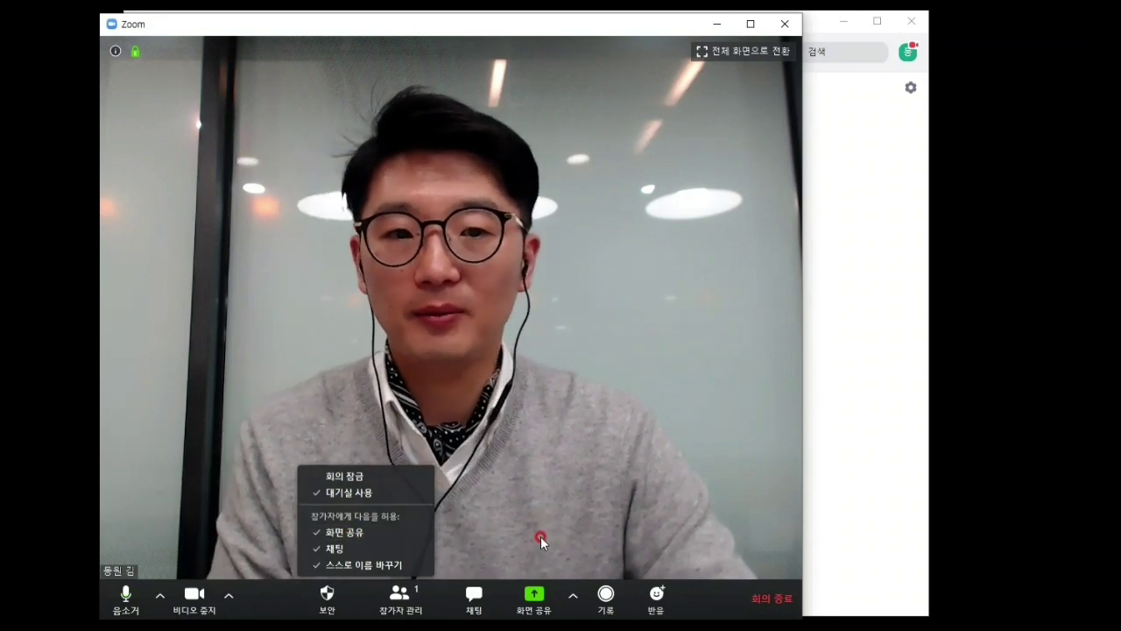
Step: End the meeting for all participants and restart Zoom from its desktop shortcut
left_click(772, 604)
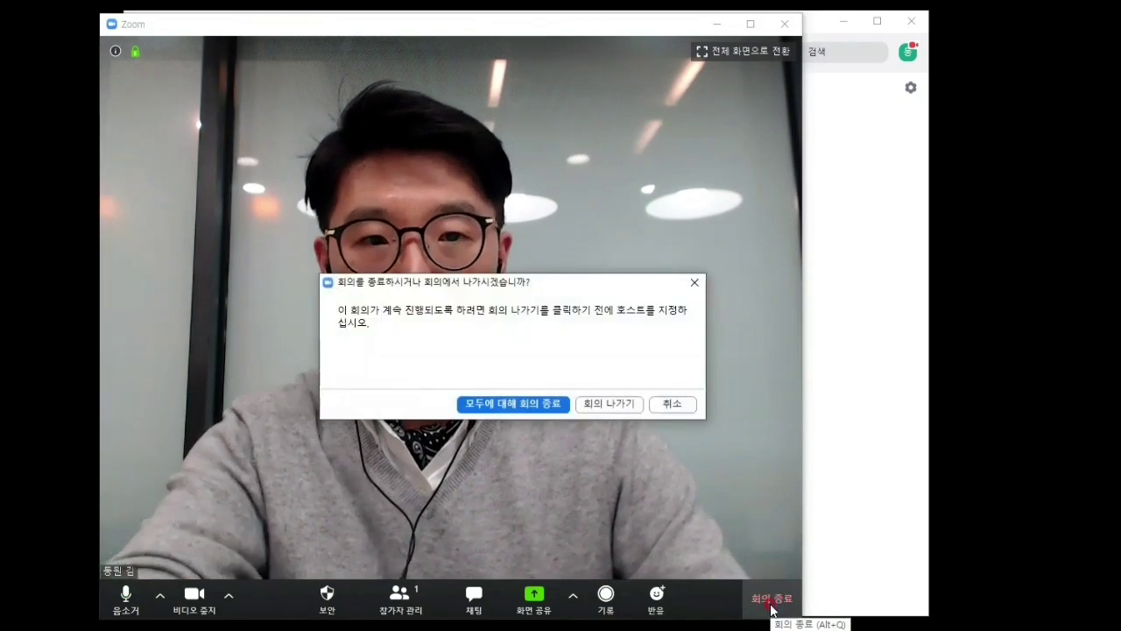
left_click(545, 410)
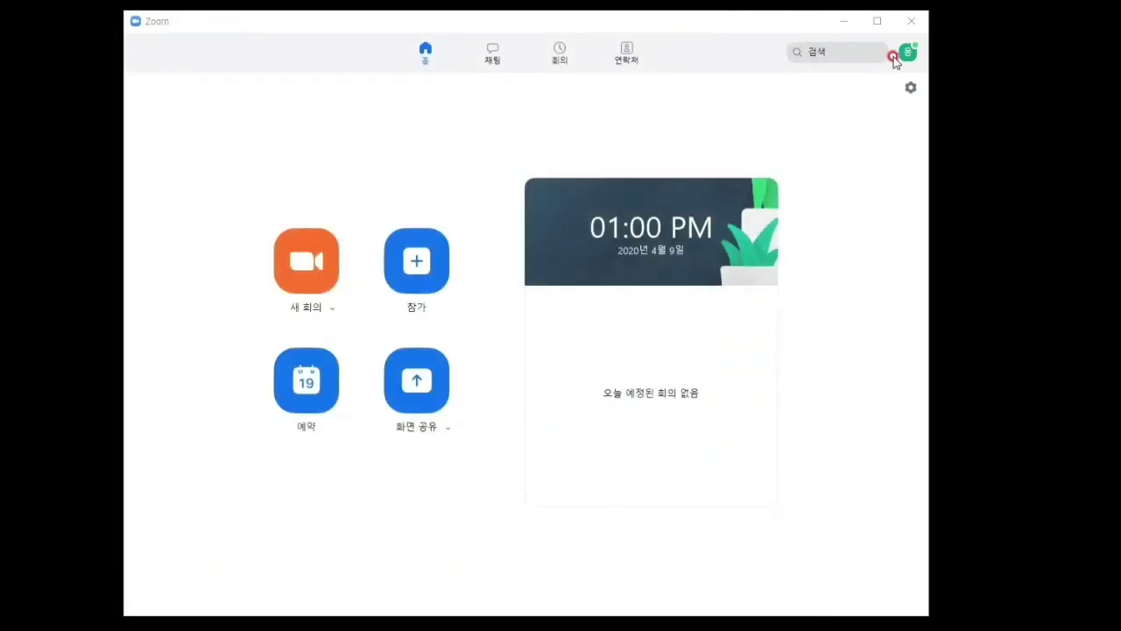
left_click(921, 24)
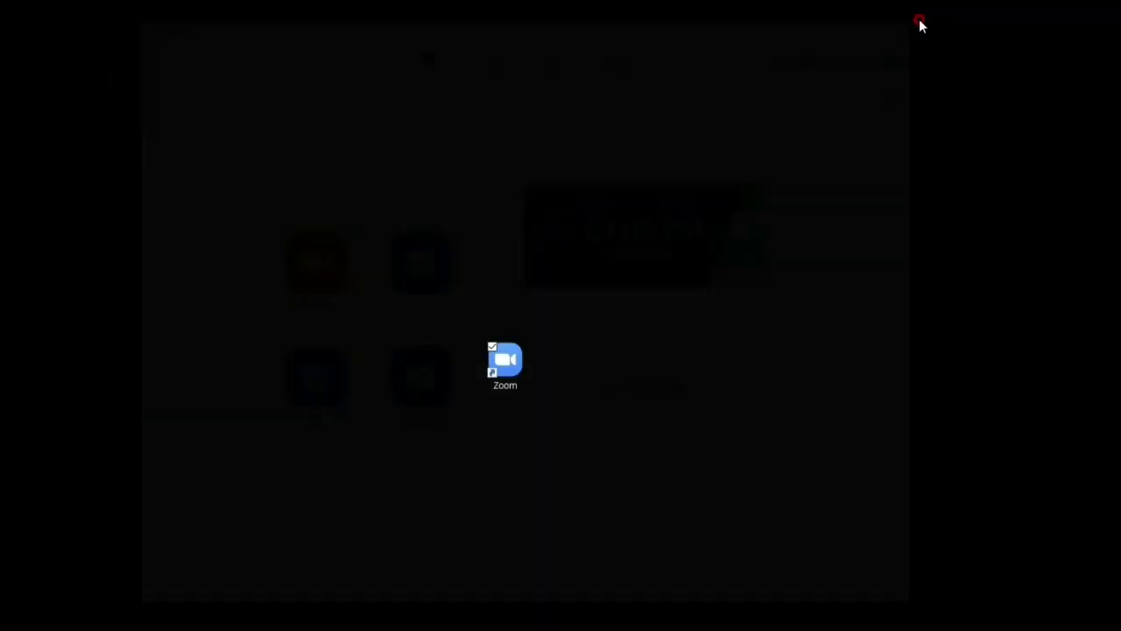
left_click(505, 366)
double_click(507, 367)
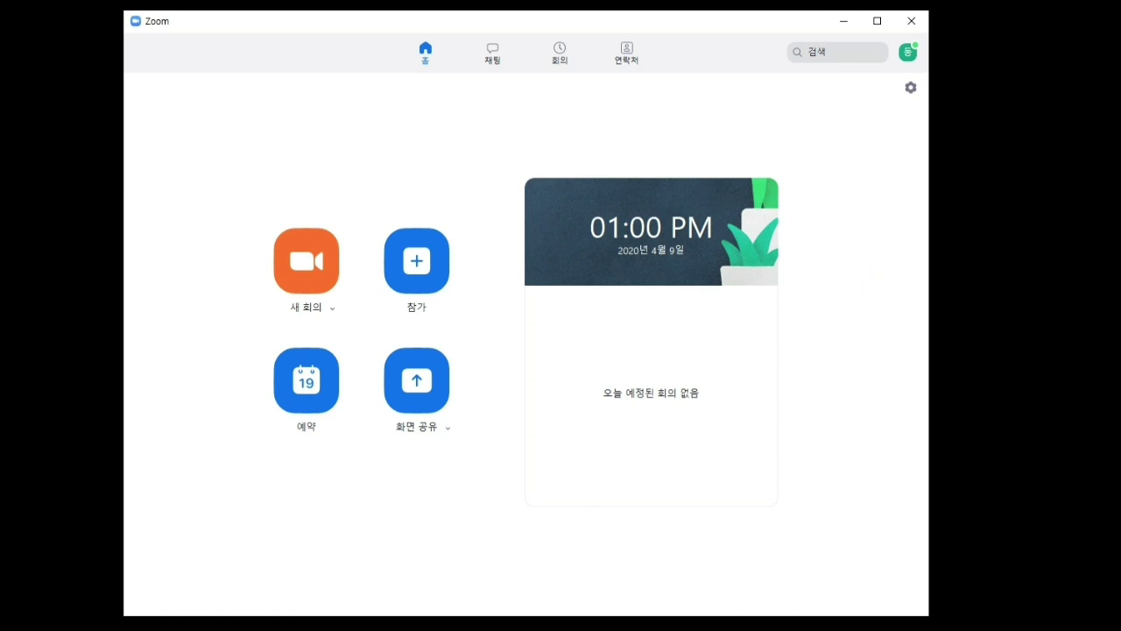
mouse_move(926, 76)
left_mouse_down()
mouse_move(909, 83)
mouse_move(931, 66)
mouse_move(867, 54)
mouse_move(925, 75)
left_mouse_up()
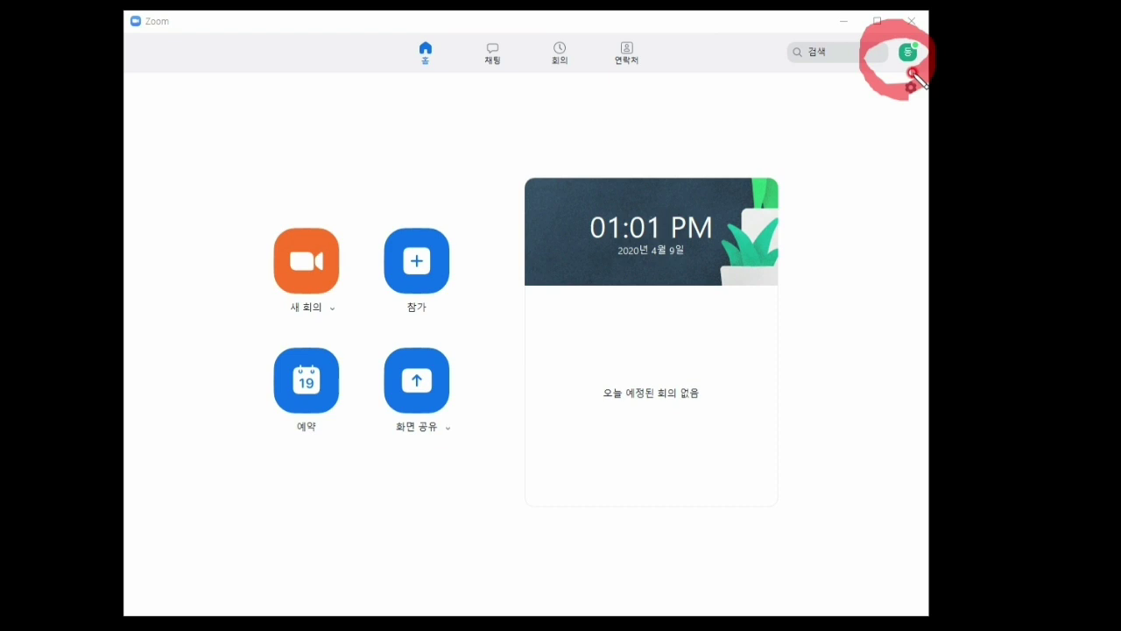
mouse_move(885, 85)
left_mouse_down()
mouse_move(942, 35)
mouse_move(916, 88)
left_mouse_up()
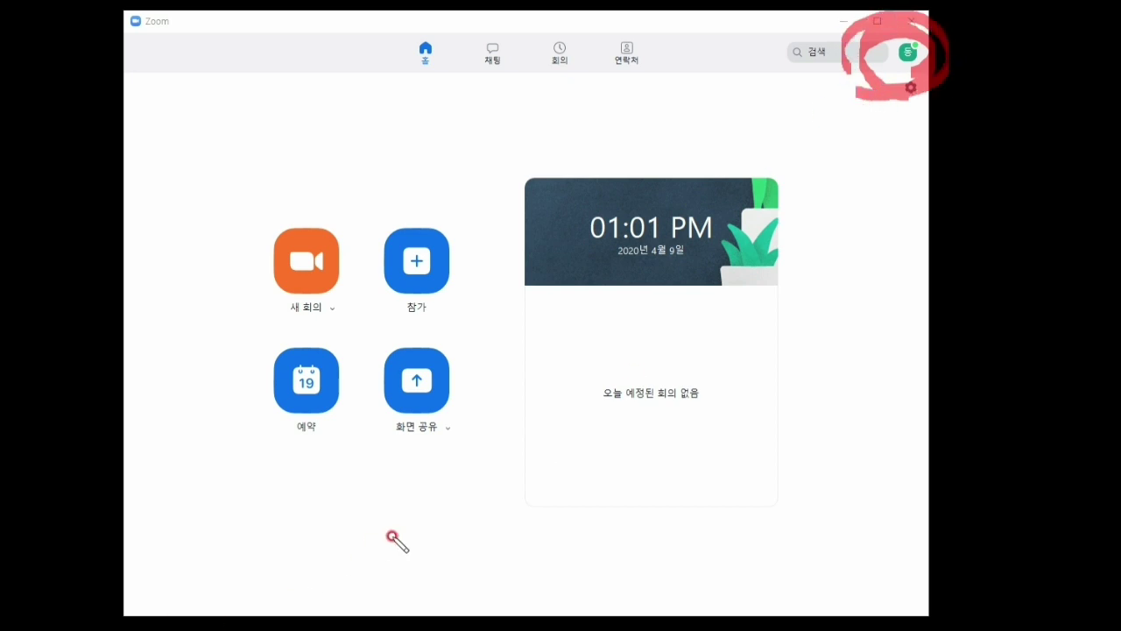
key("e")
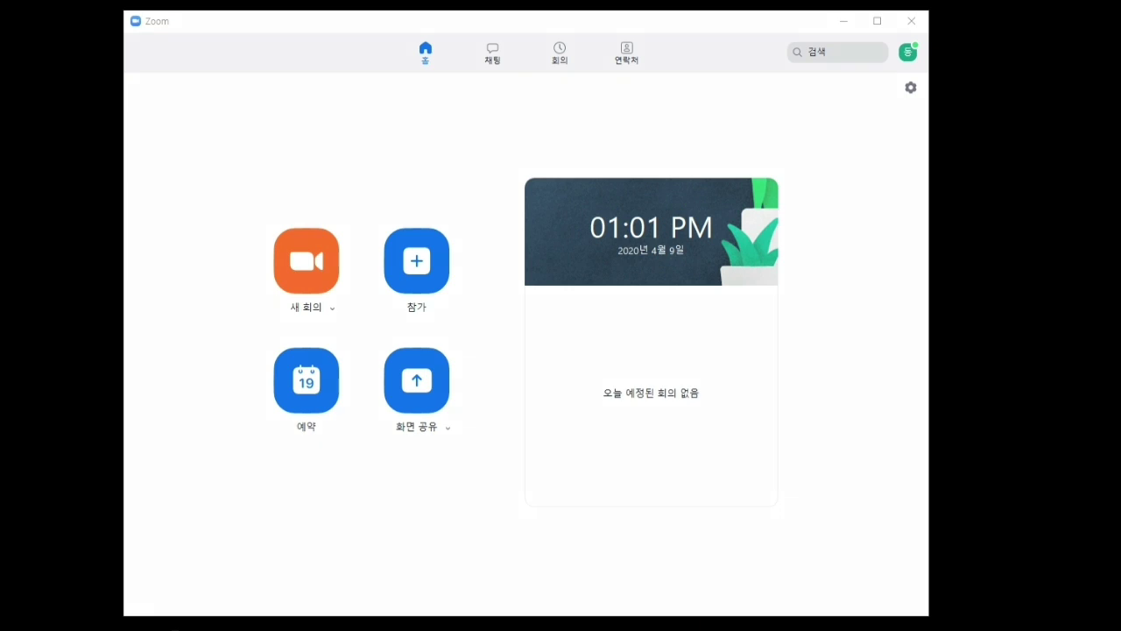
mouse_move(347, 325)
left_mouse_down()
mouse_move(337, 304)
mouse_move(278, 296)
mouse_move(362, 268)
mouse_move(288, 211)
mouse_move(331, 289)
left_mouse_up()
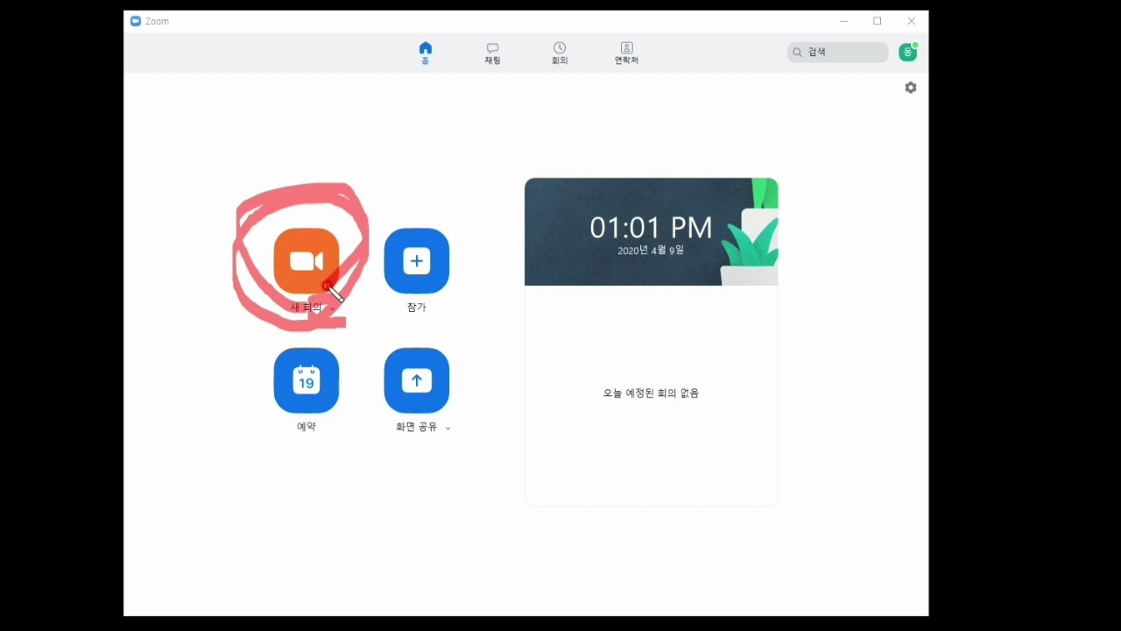
key("Escape")
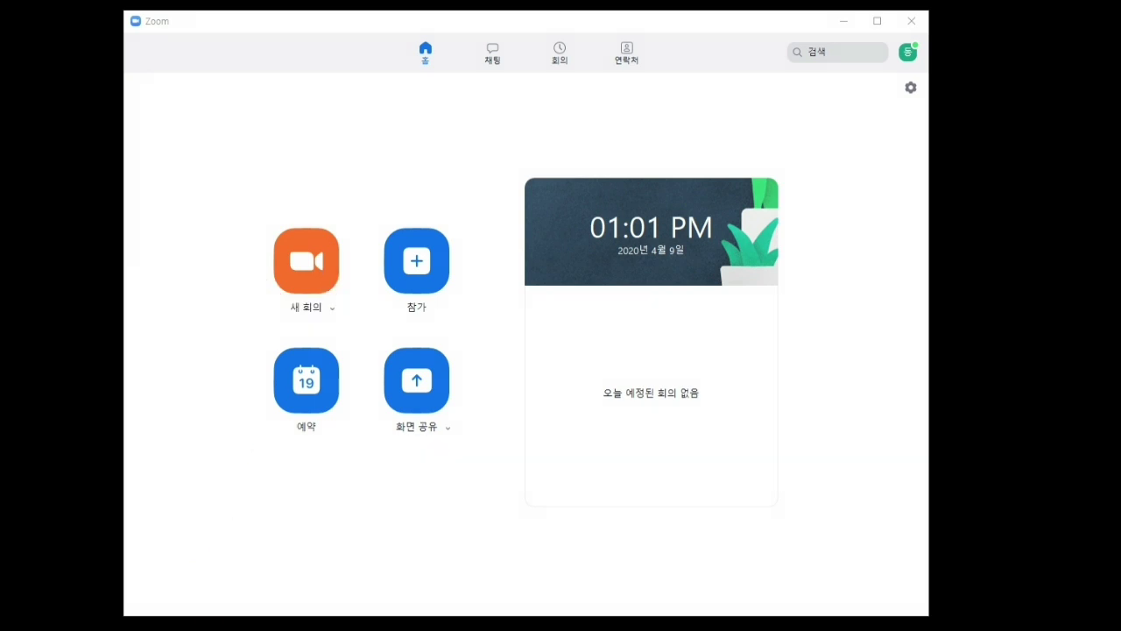
mouse_move(353, 329)
left_mouse_down()
mouse_move(292, 321)
mouse_move(341, 292)
mouse_move(361, 337)
mouse_move(321, 313)
mouse_move(353, 300)
mouse_move(328, 318)
mouse_move(335, 287)
left_mouse_up()
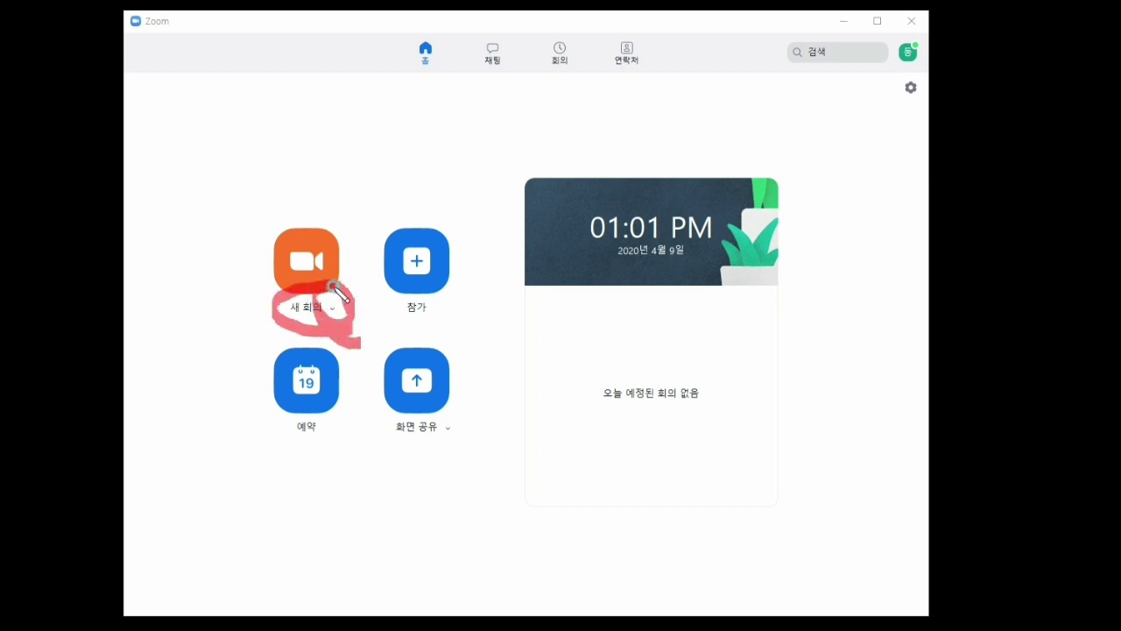
key("Escape")
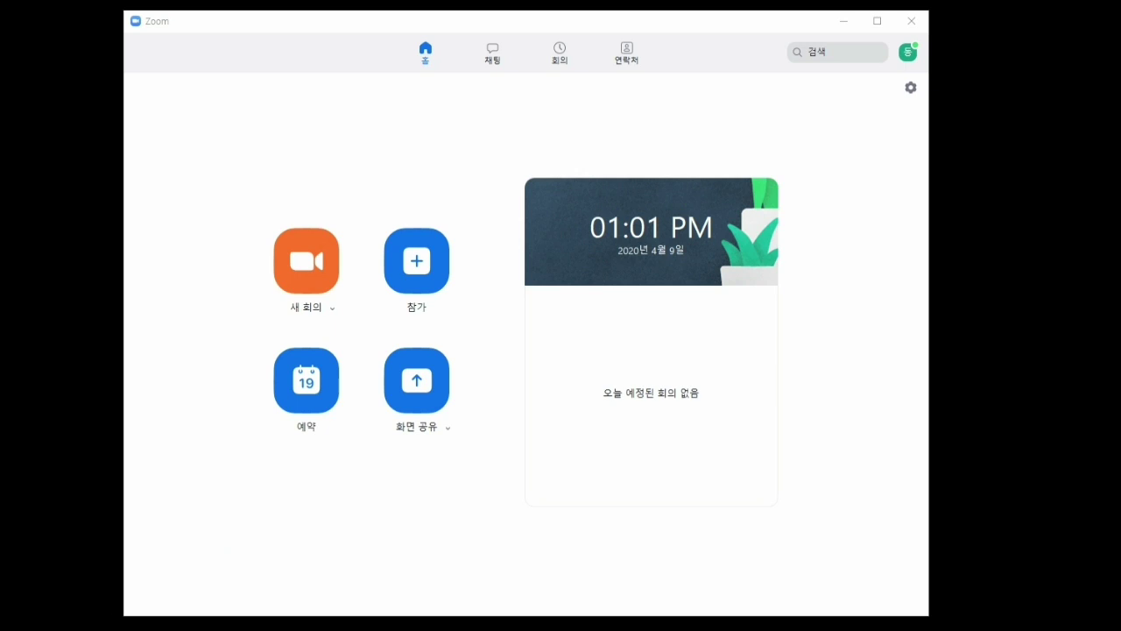
Step: Examine the new meeting options for starting with video, using the personal meeting ID (PMI), and the actions offered for that ID
left_click(333, 309)
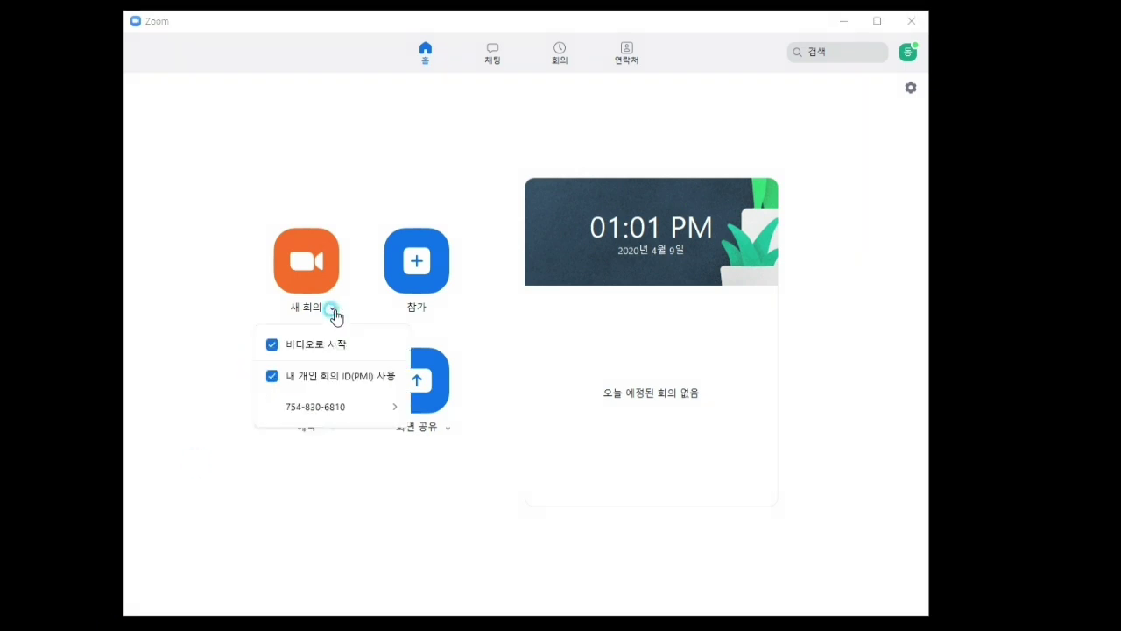
left_click(273, 345)
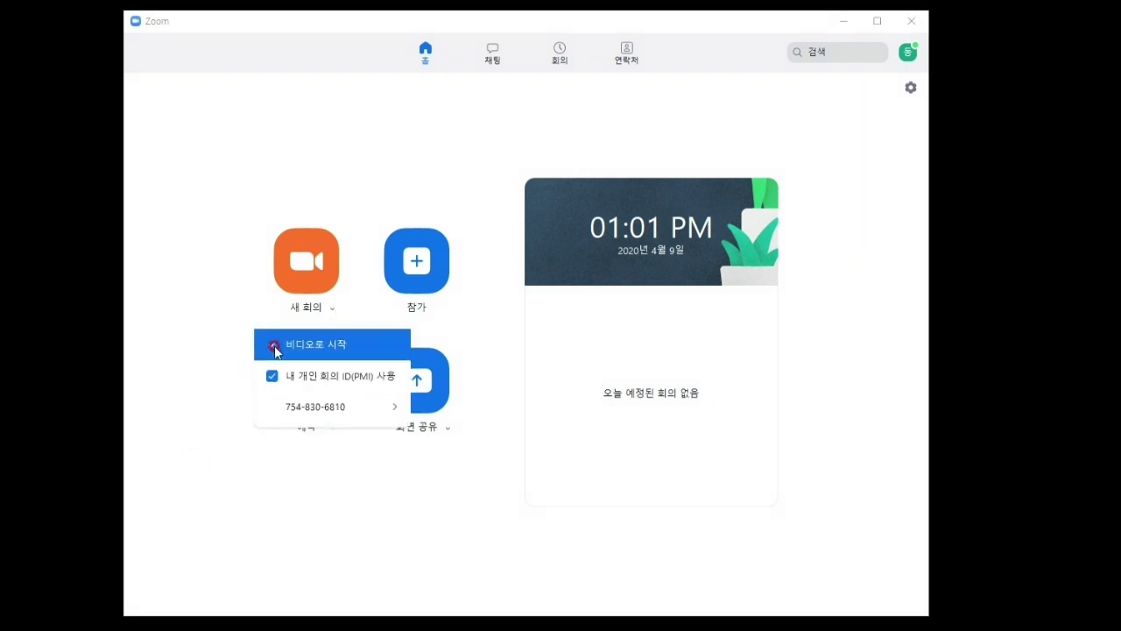
left_click(276, 384)
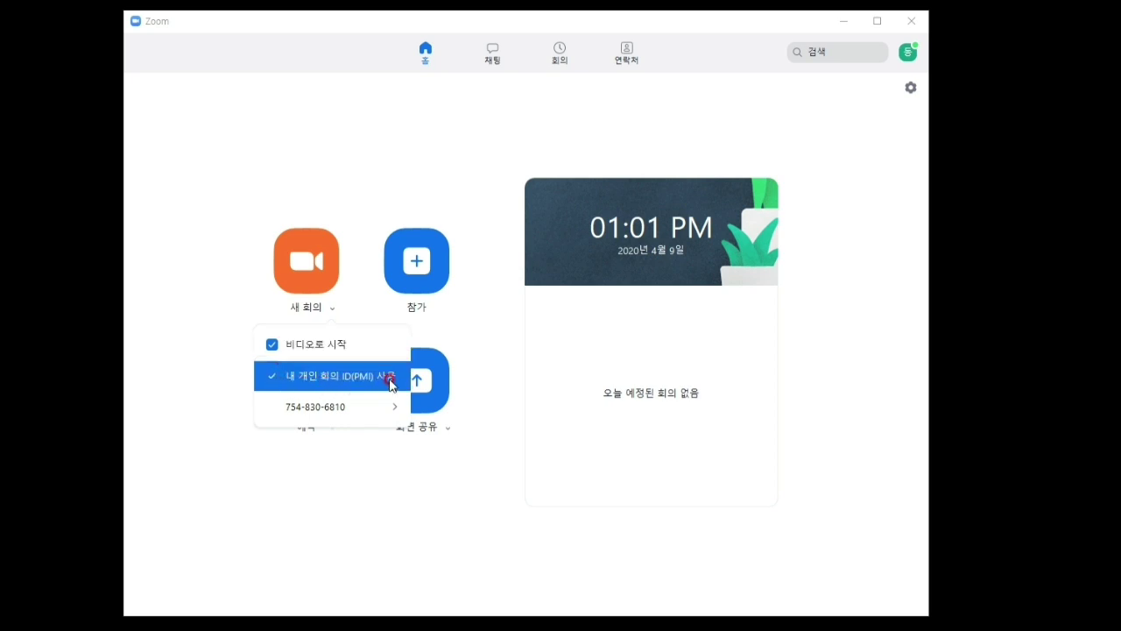
left_click(337, 386)
left_click(274, 392)
left_click(270, 380)
left_click(325, 403)
left_click(294, 408)
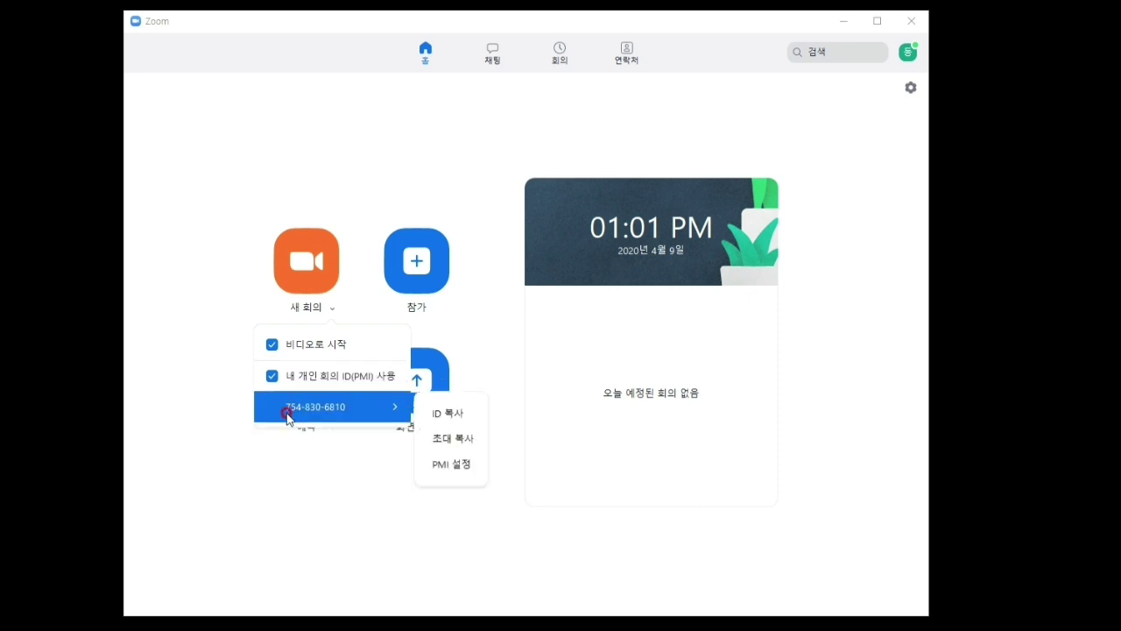
left_click(291, 413)
left_click(296, 530)
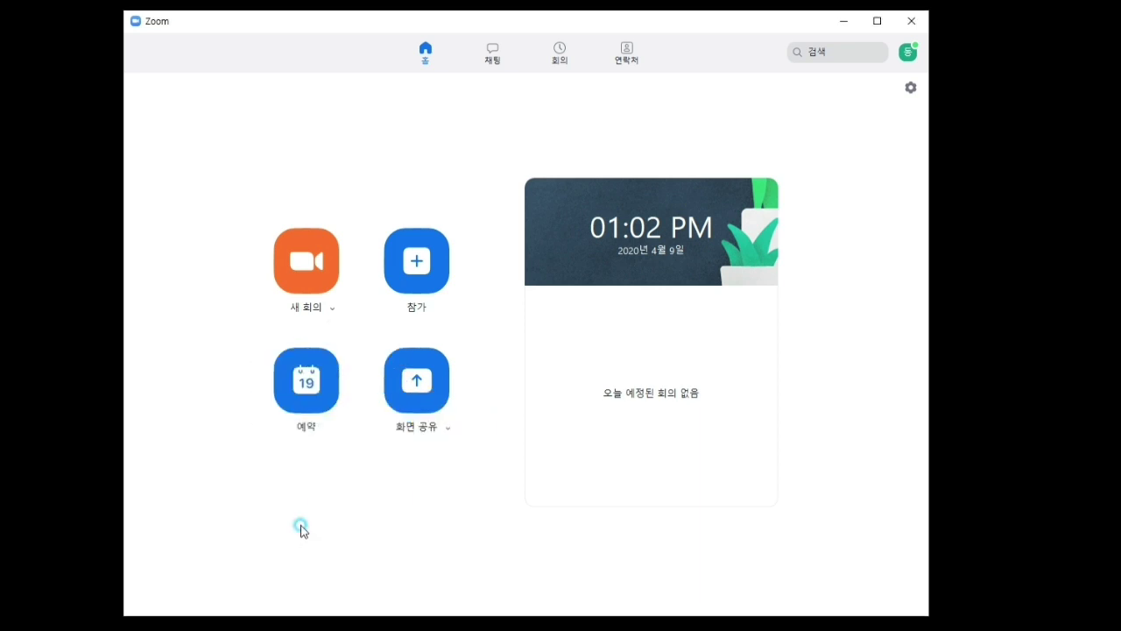
Step: Review the video and personal meeting ID options for new meetings again, and open the PMI settings (PMI 설정)
left_click(330, 307)
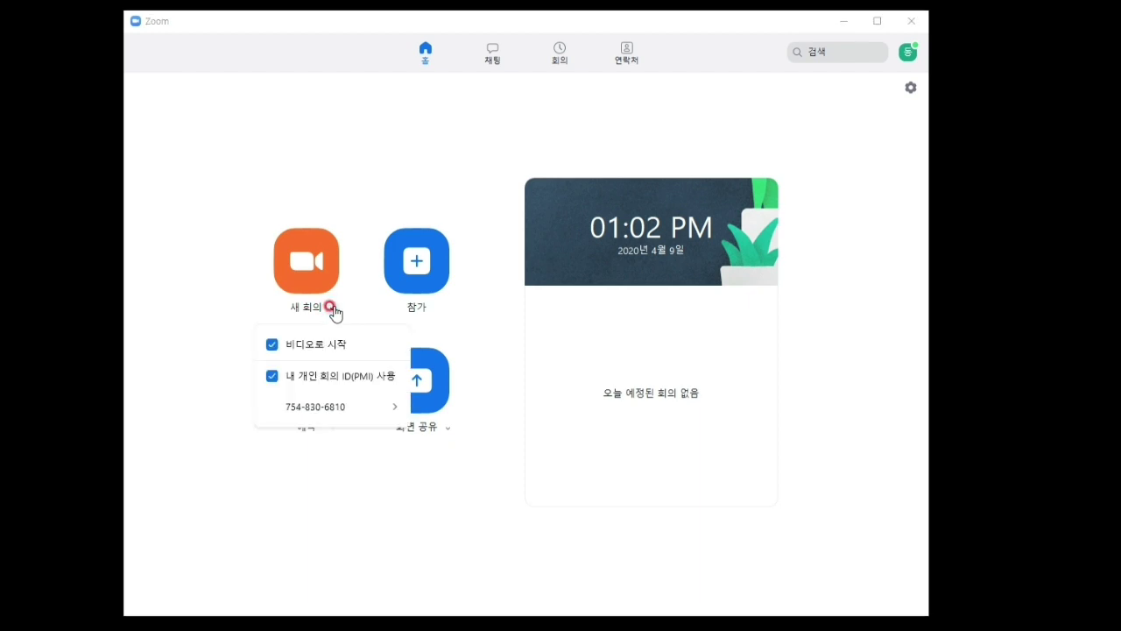
left_click(263, 346)
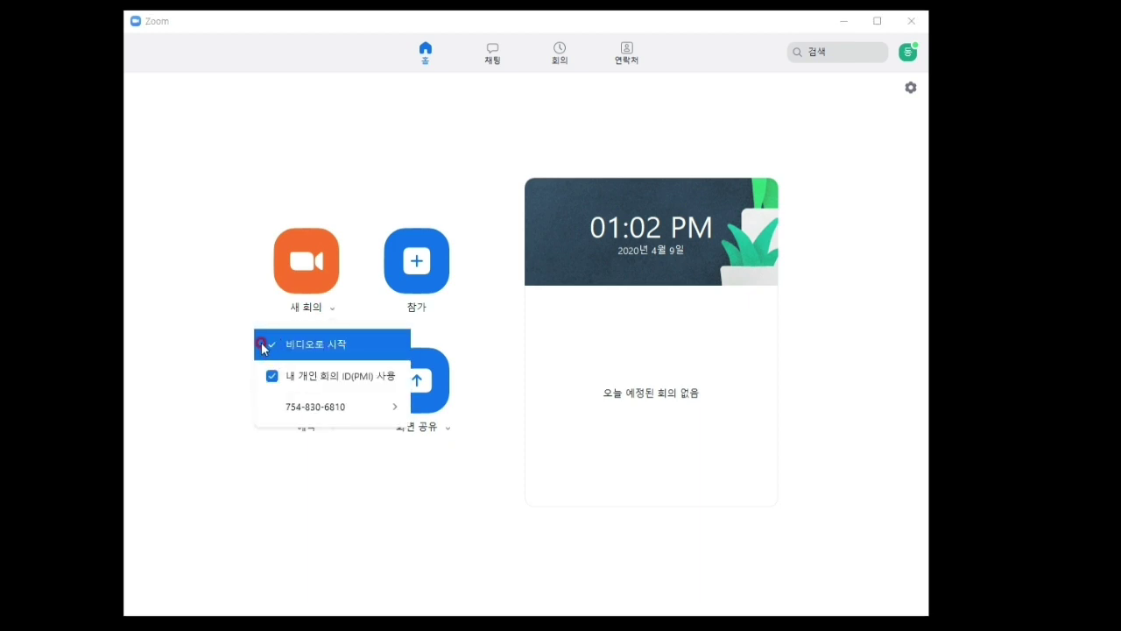
left_click(272, 346)
left_click(271, 347)
left_click(271, 377)
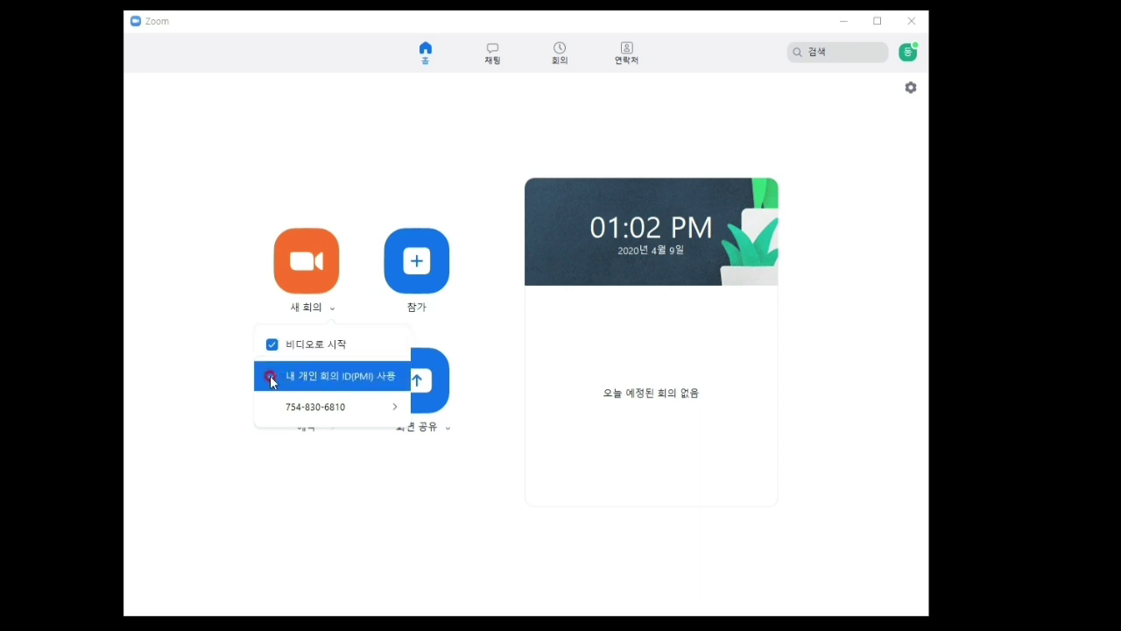
mouse_move(274, 401)
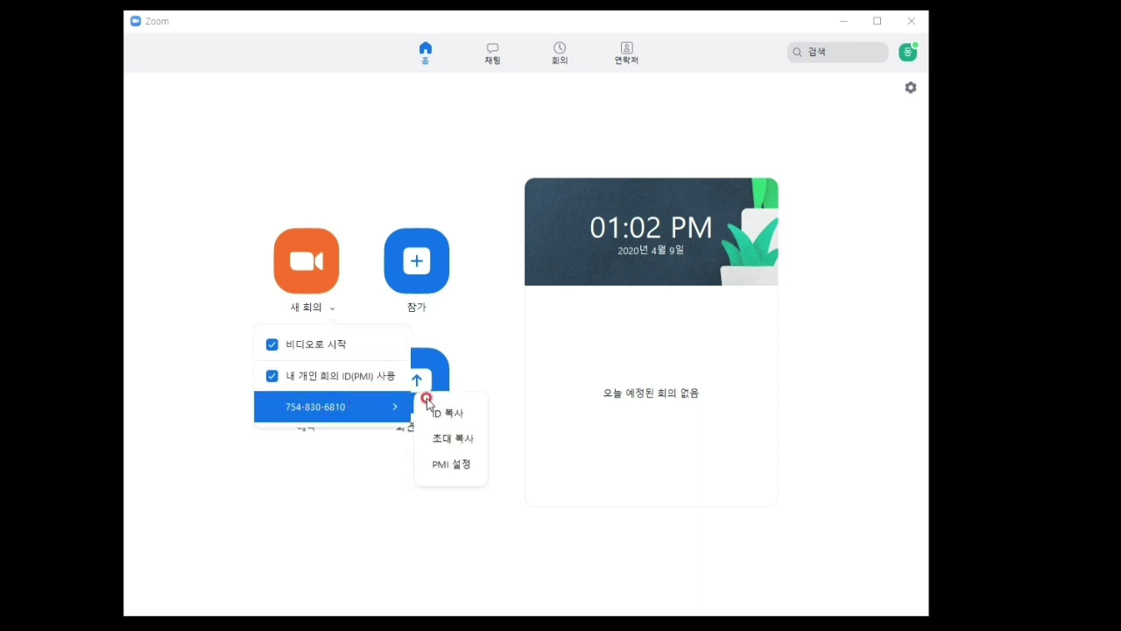
left_click(462, 468)
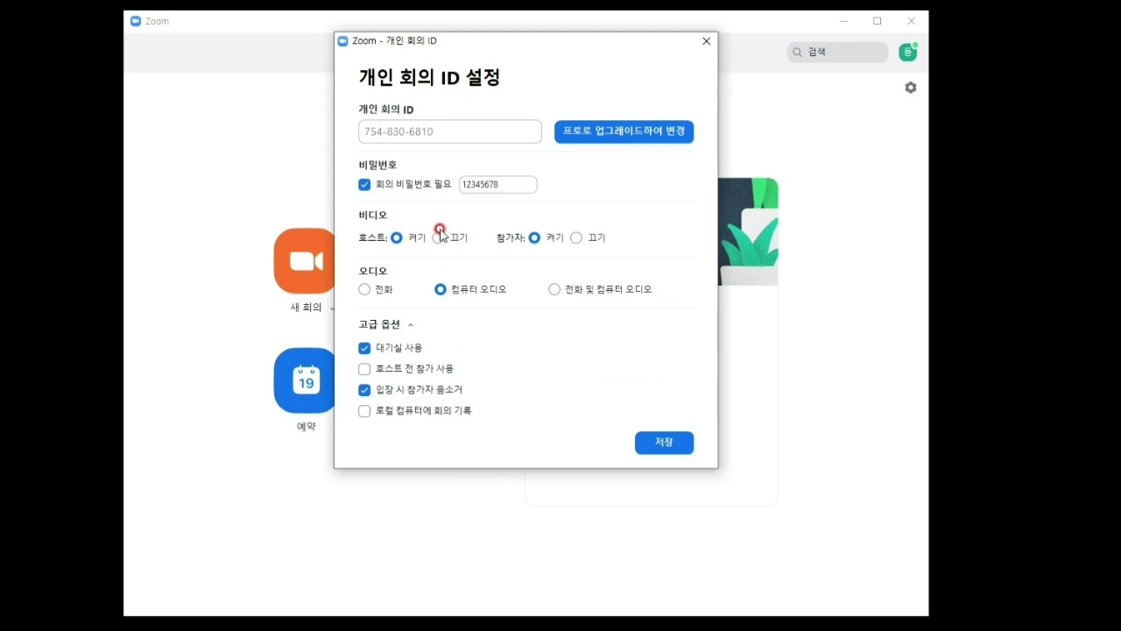
Step: Turn the required meeting password (회의 비밀번호 필요) off and back on, and select the password for editing
left_click(364, 185)
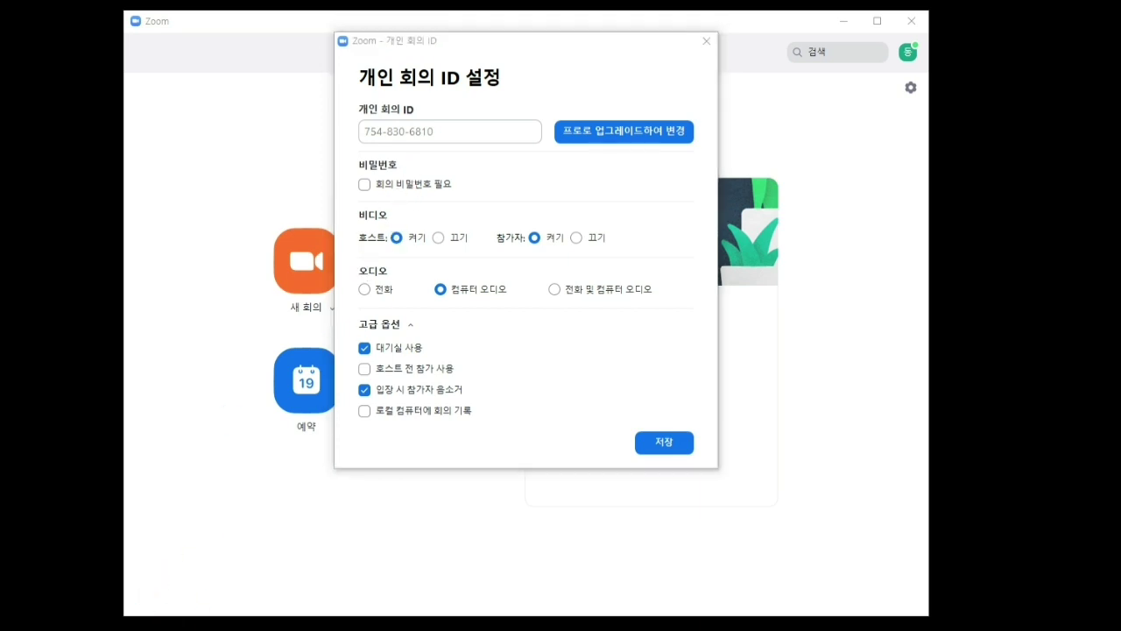
mouse_move(357, 198)
left_mouse_down()
mouse_move(464, 184)
mouse_move(362, 168)
left_mouse_up()
left_click(365, 184)
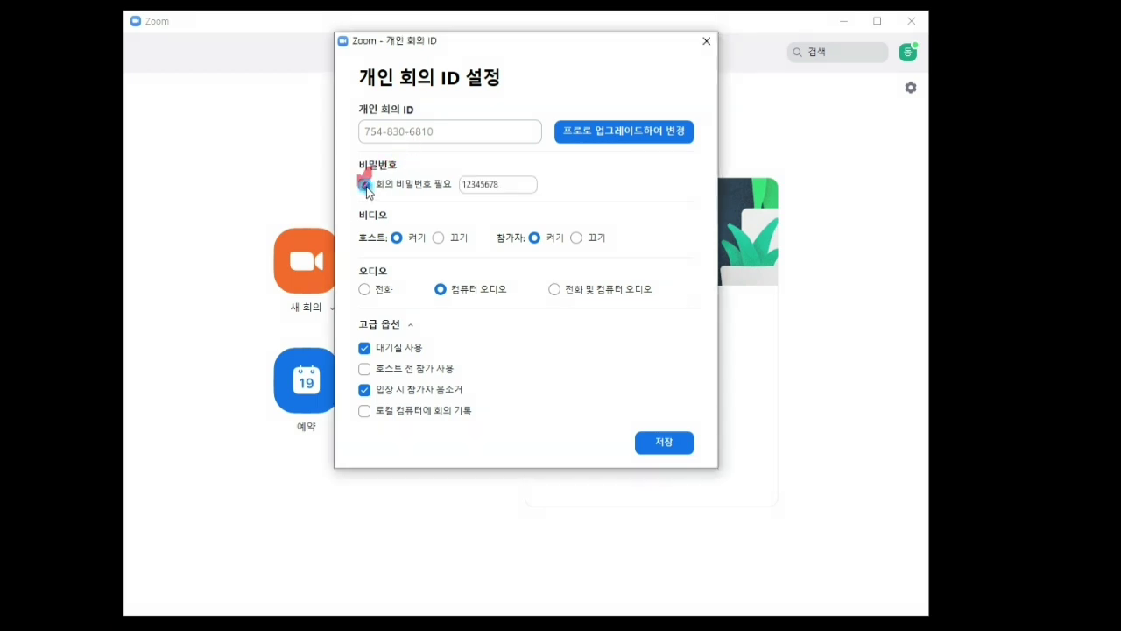
double_click(506, 180)
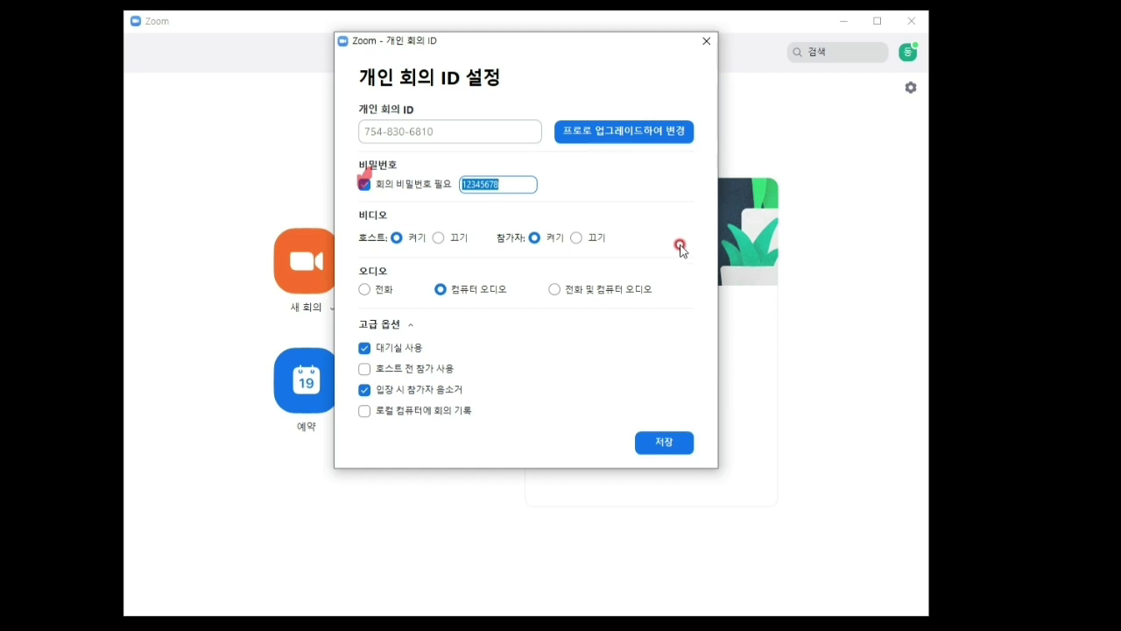
left_click(513, 188)
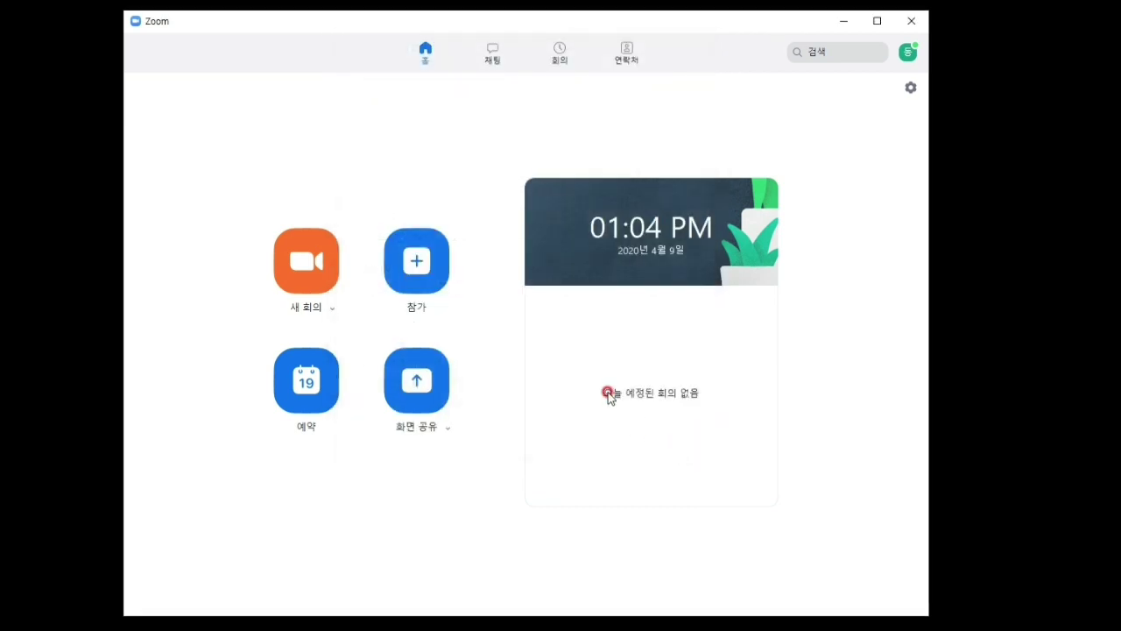
Step: Start a new meeting and join it with computer audio
left_click(306, 275)
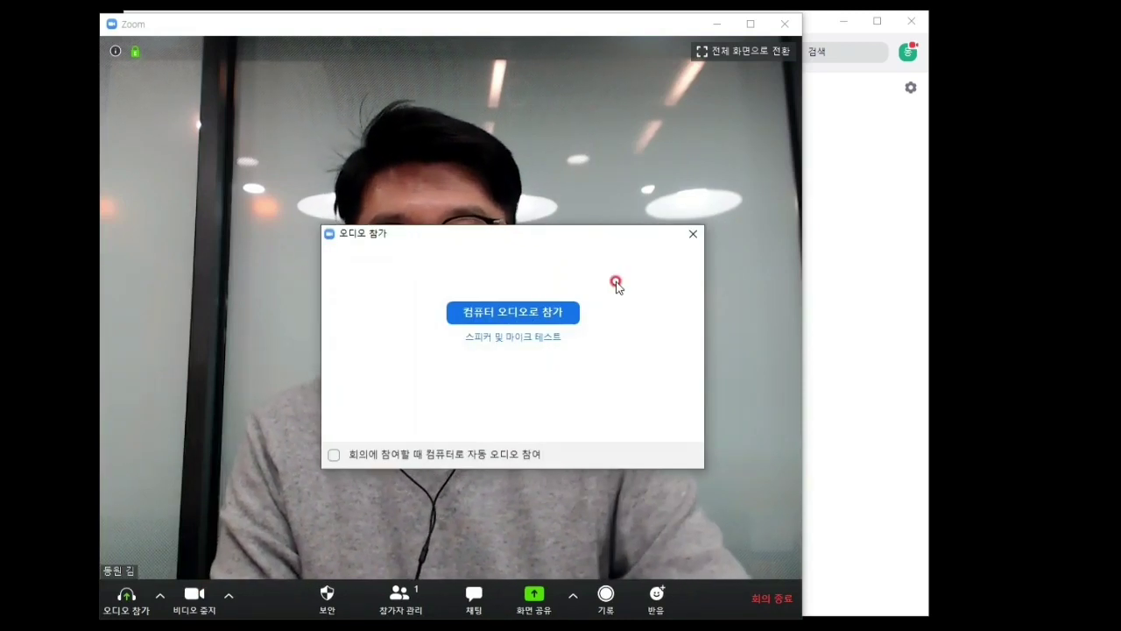
left_click(513, 313)
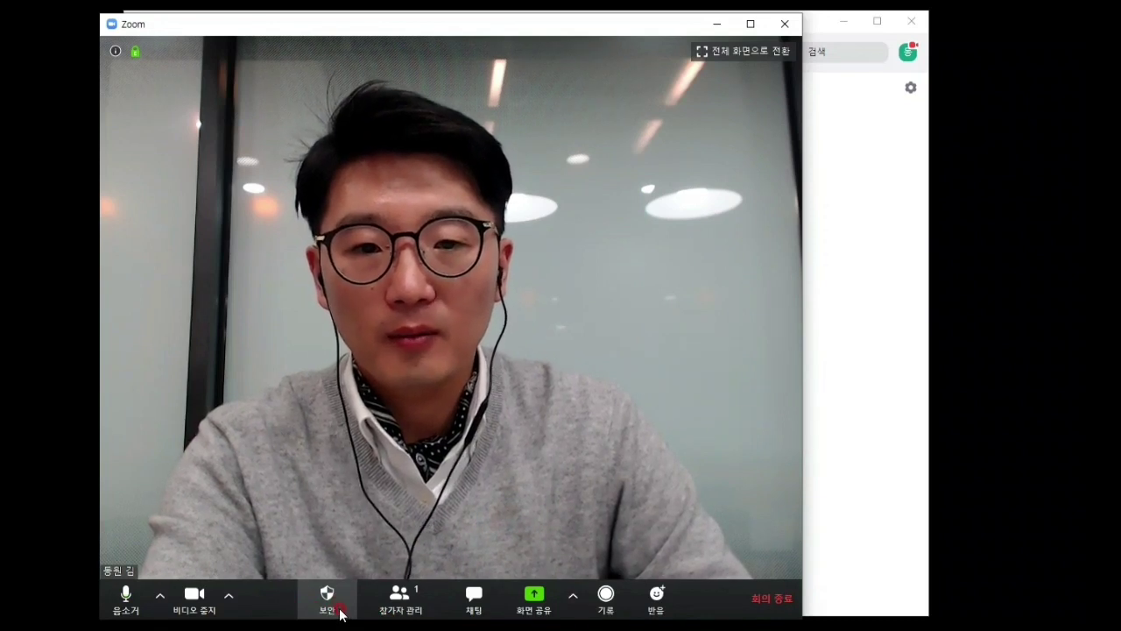
Step: Lock the meeting (회의 잠금) through its security options
left_click(341, 615)
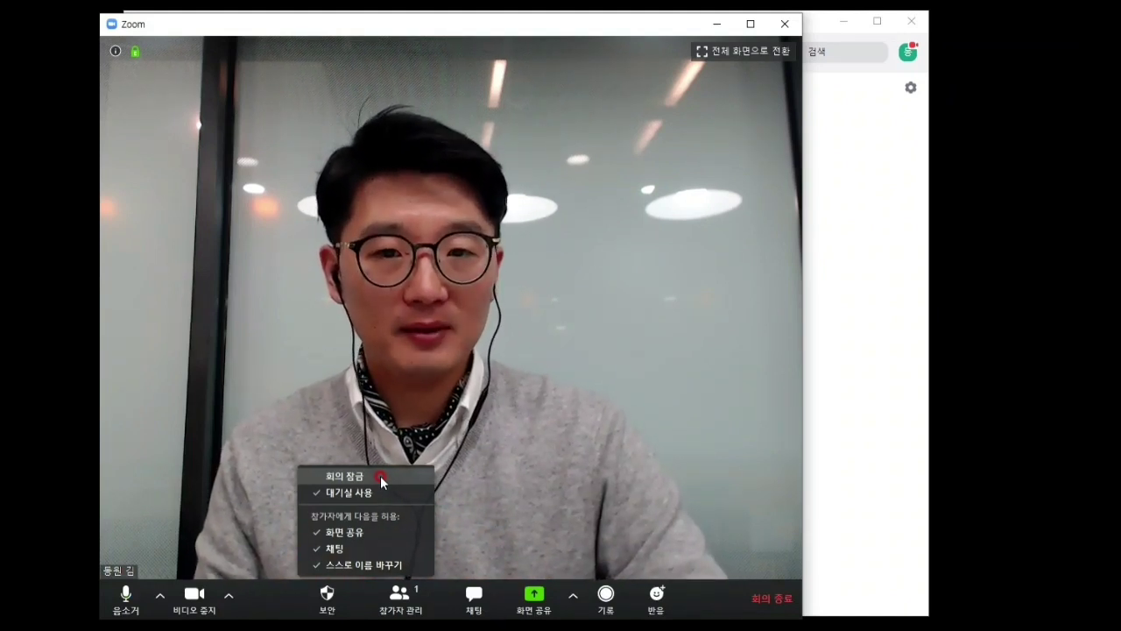
left_click(345, 475)
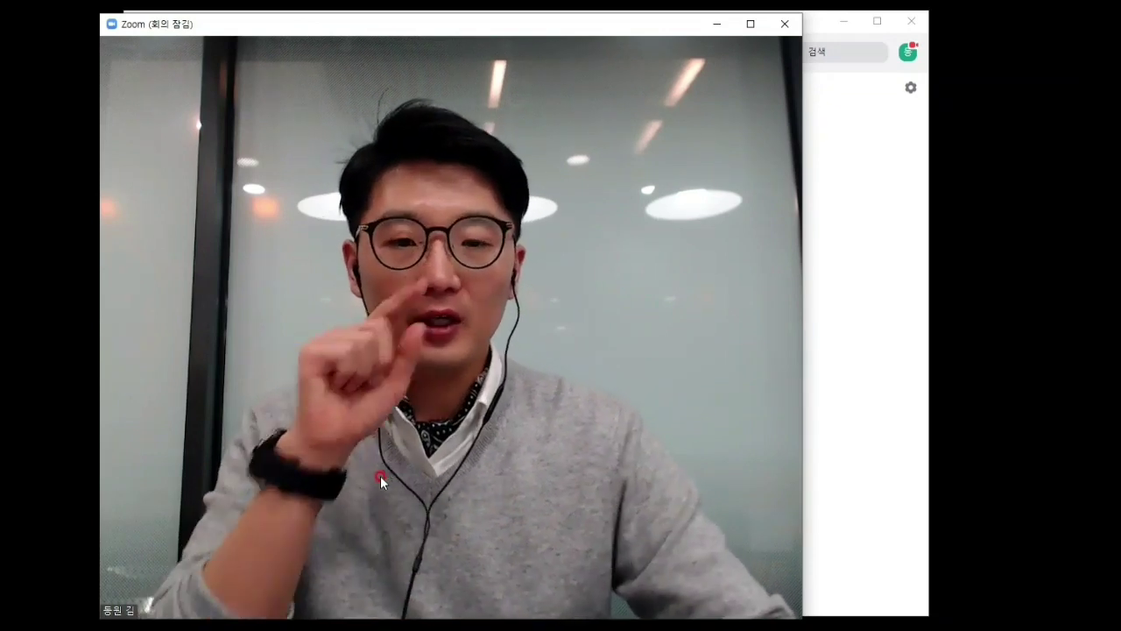
mouse_move(380, 476)
Step: Disable the waiting room (대기실 사용) for the meeting and reopen the security options
left_click(336, 602)
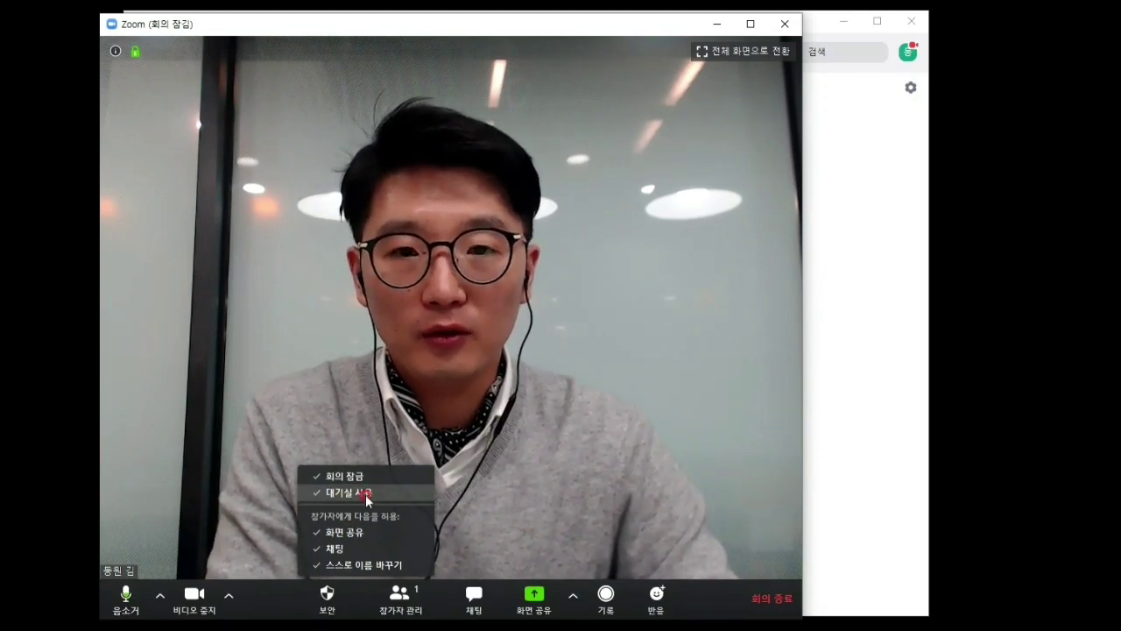
left_click(367, 493)
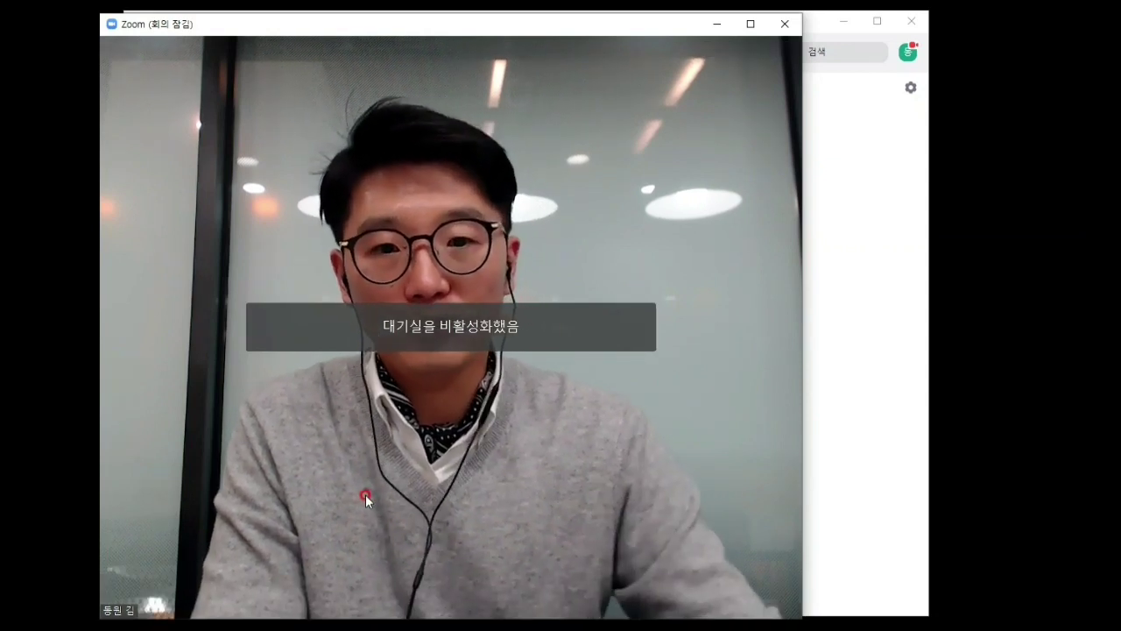
left_click(327, 597)
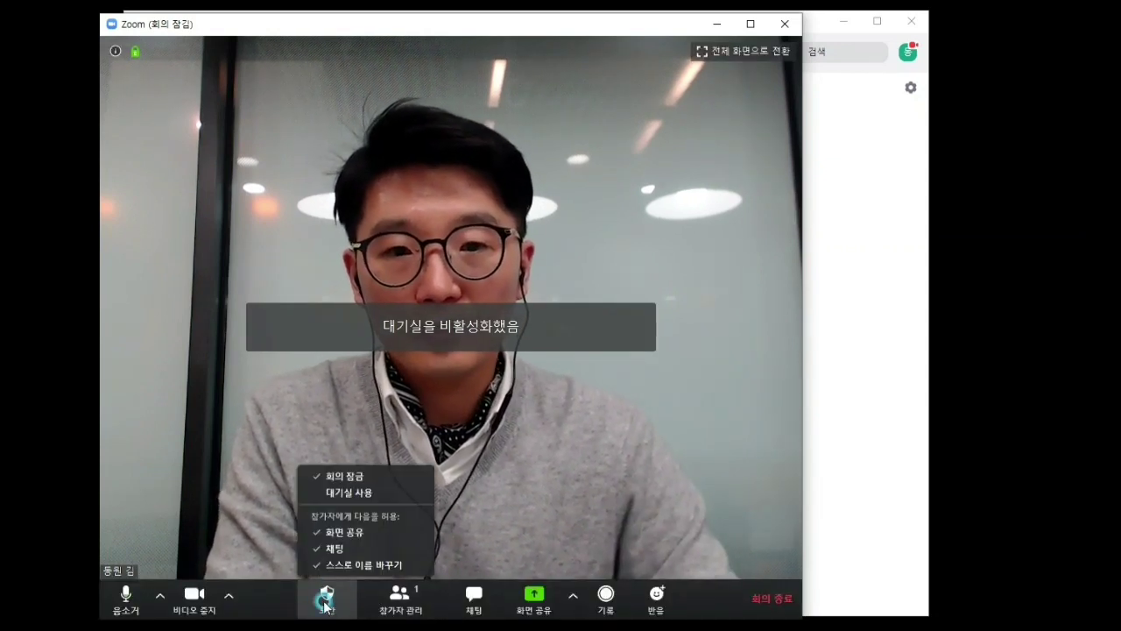
Step: Re-enable the waiting room (대기실 사용) for the meeting and reopen the security options
left_click(356, 497)
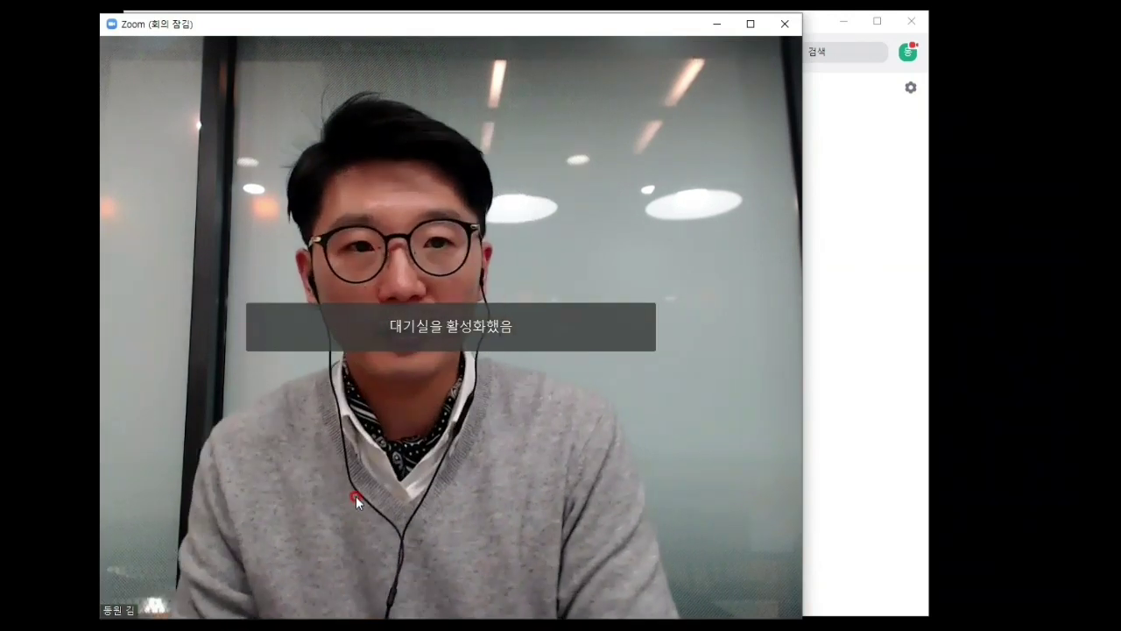
mouse_move(368, 504)
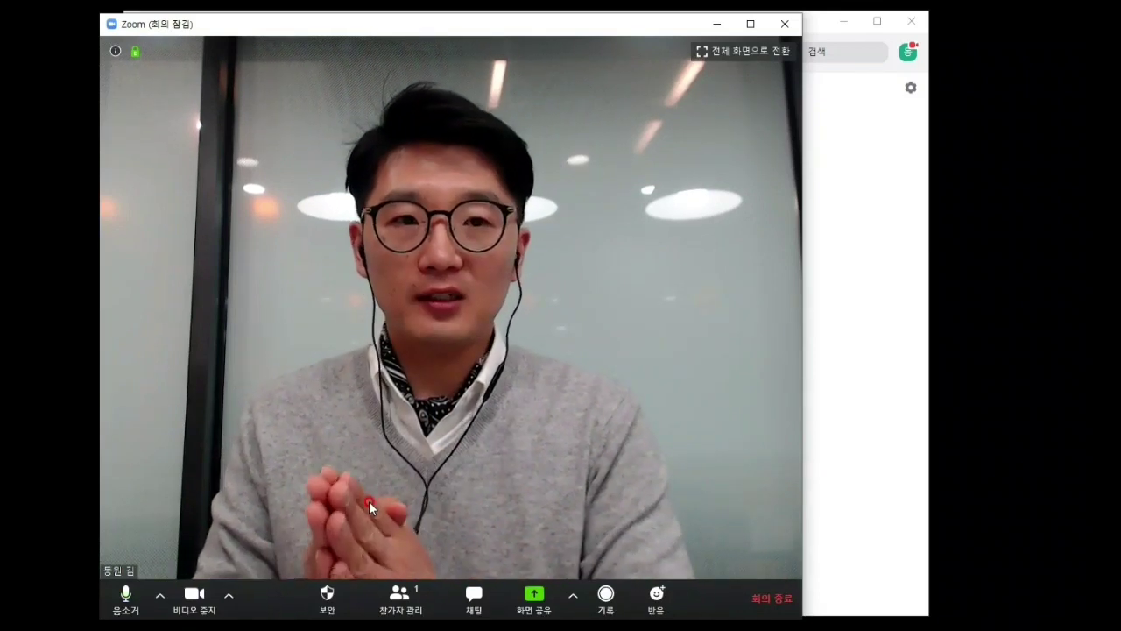
mouse_move(293, 488)
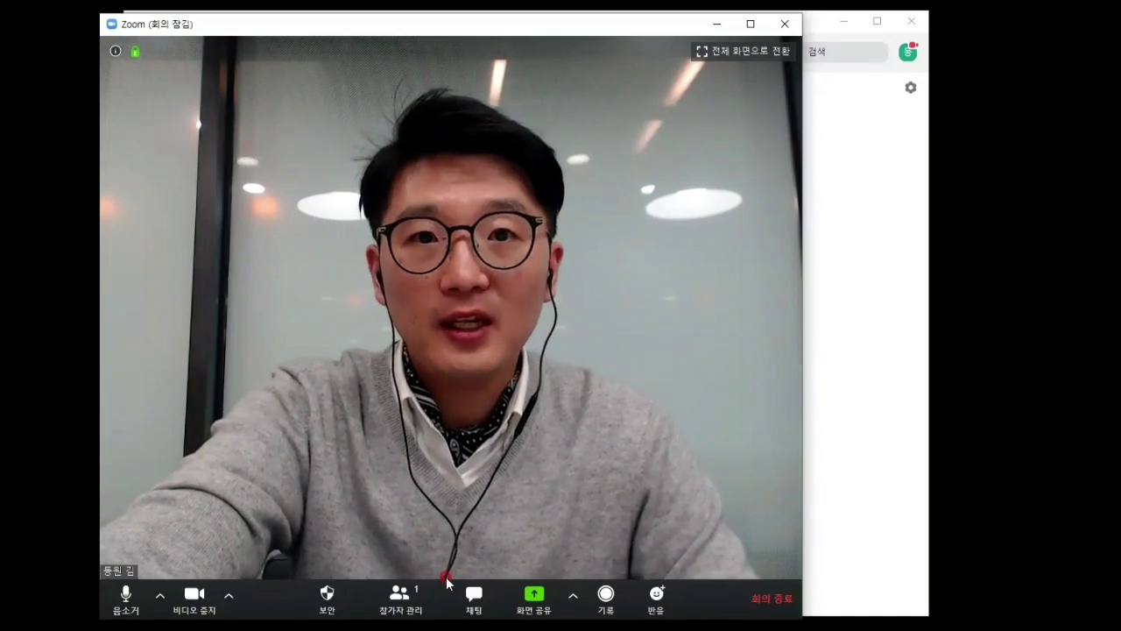
left_click(326, 600)
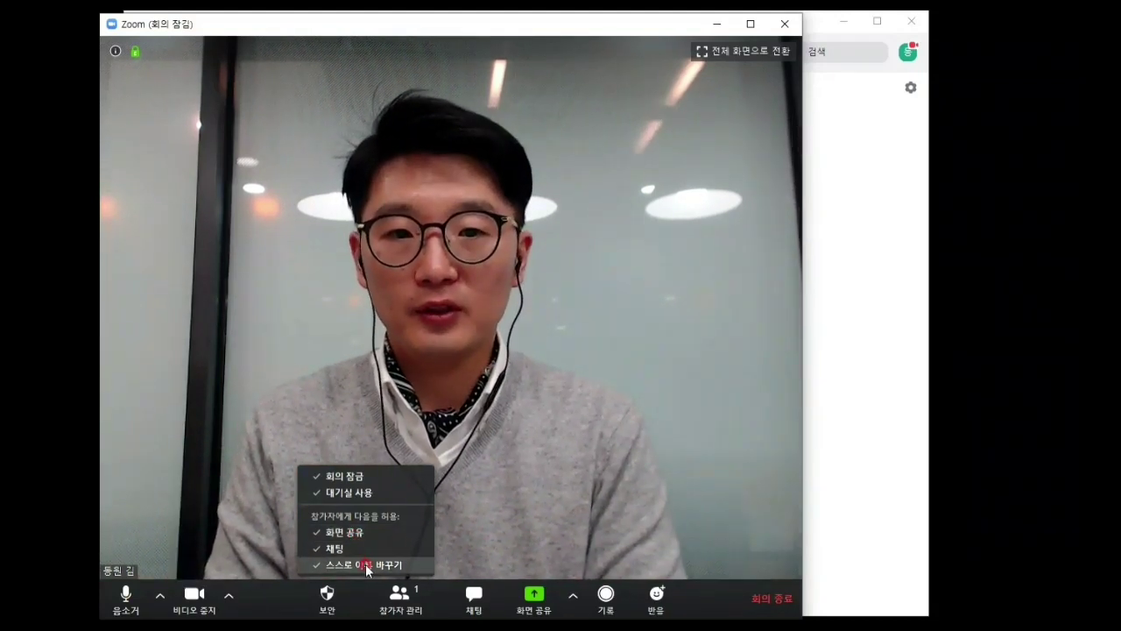
Step: Show the participant list, shift the meeting window aside, and examine the host's additional options, including the rename option
left_click(403, 608)
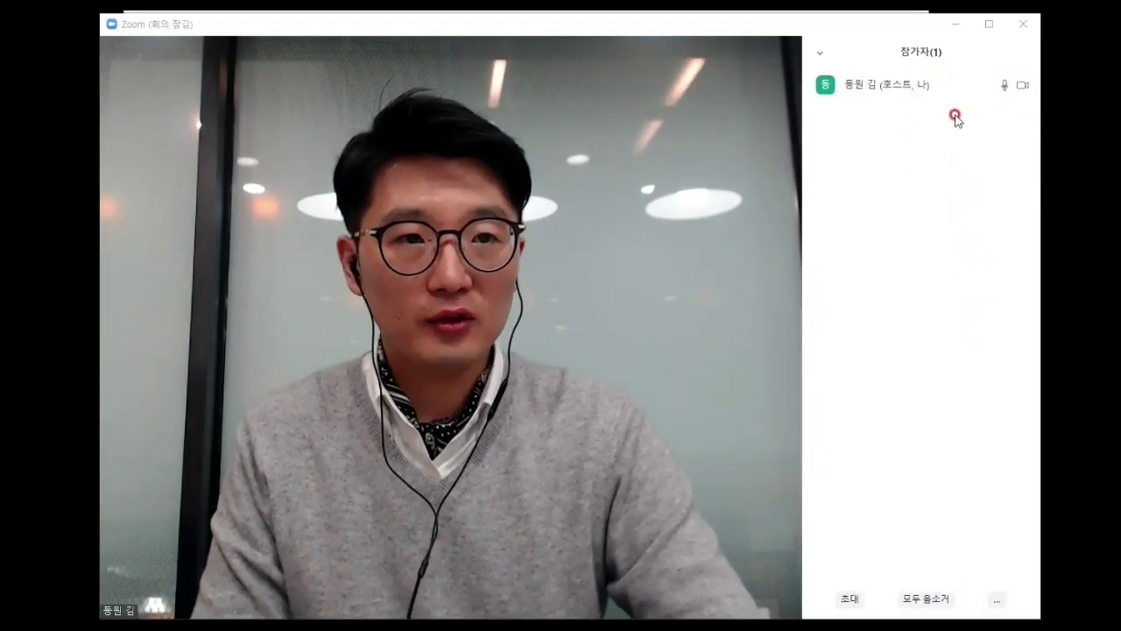
left_click(1020, 87)
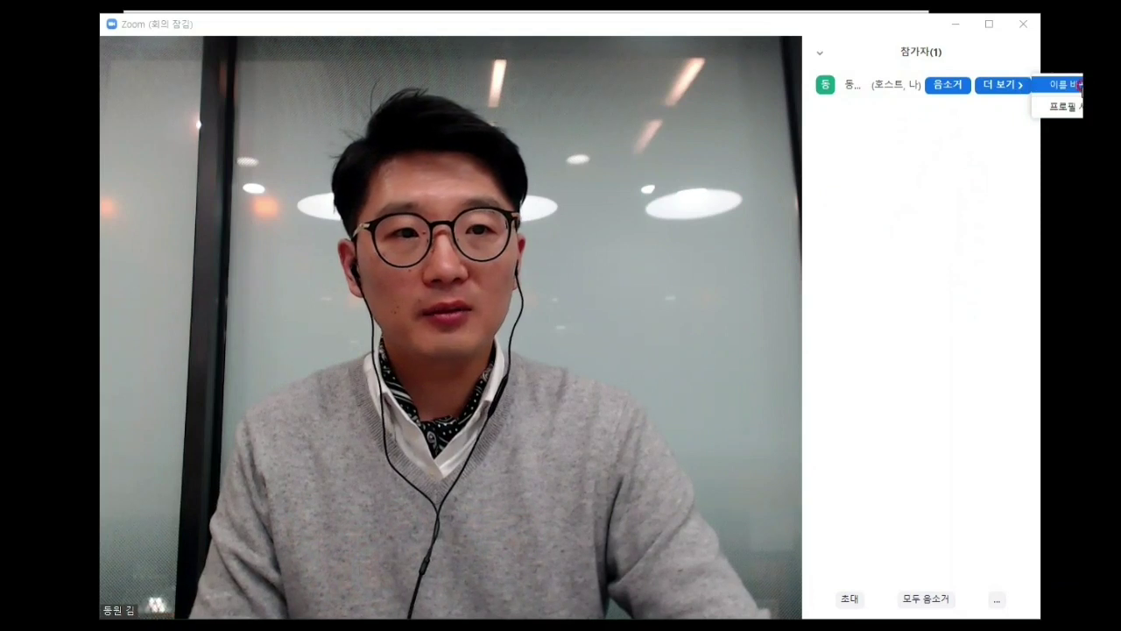
left_click_drag(775, 23, 715, 27)
left_click(951, 88)
left_click(1015, 98)
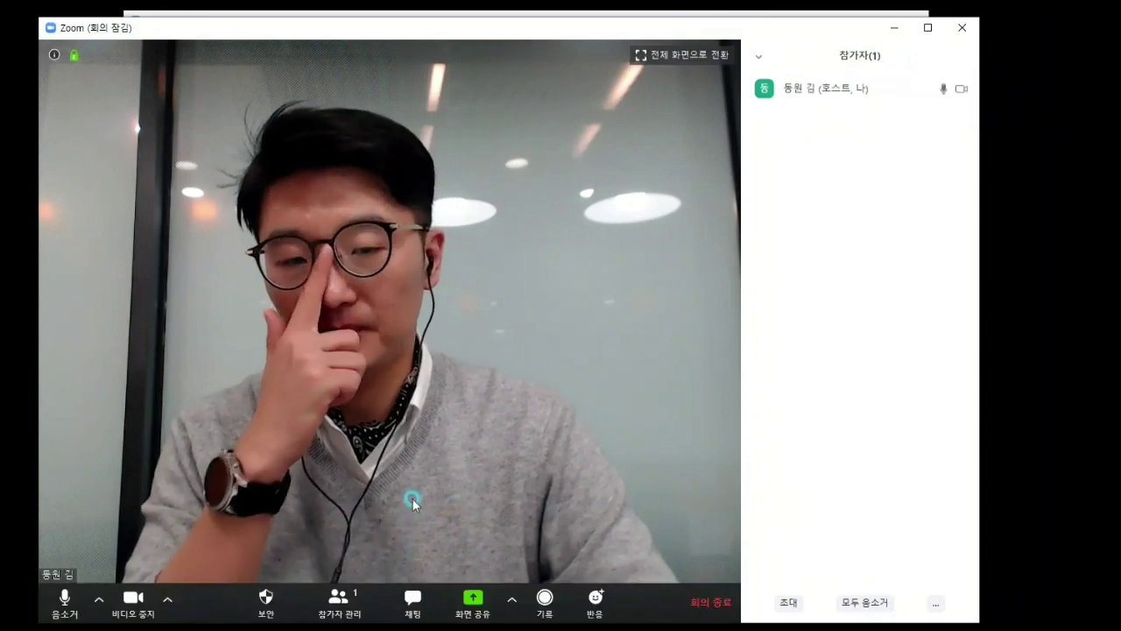
Step: Disallow participants from renaming themselves (스스로 이름 바꾸기) in the meeting's security options
left_click(267, 608)
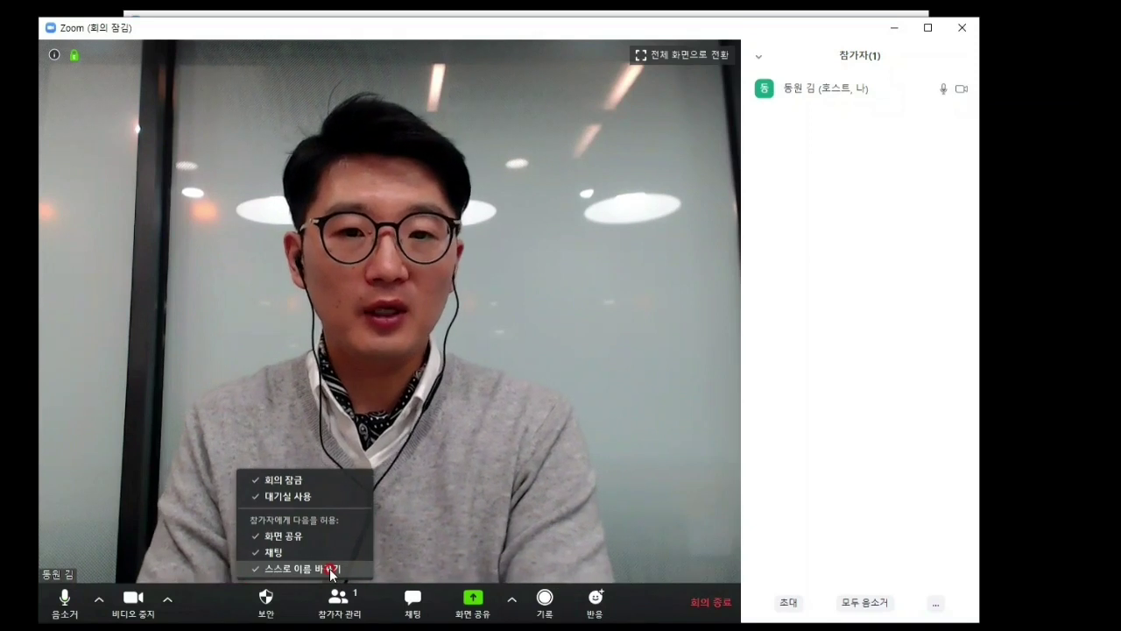
left_click(331, 572)
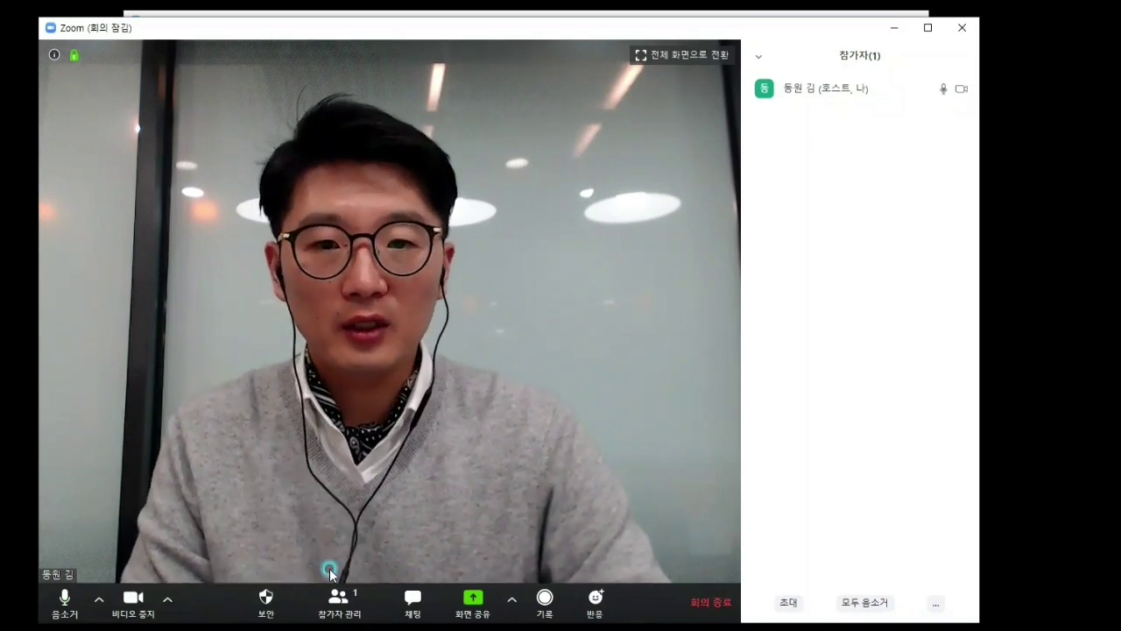
left_click(285, 614)
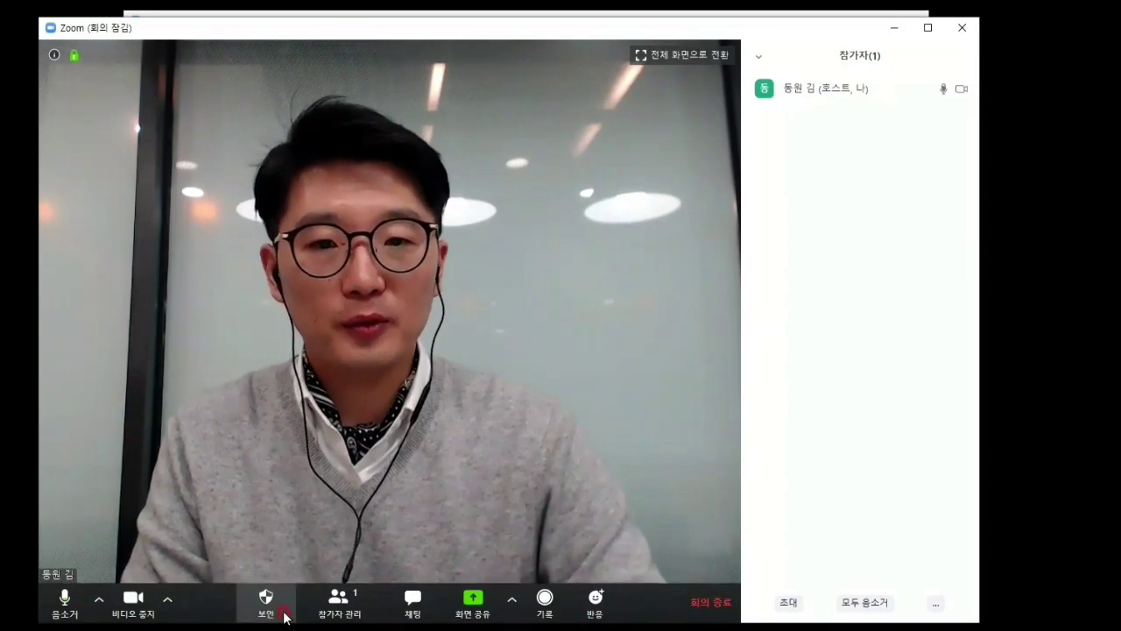
Step: Disallow screen sharing (화면 공유) and chat (채팅) for participants in the security options
left_click(266, 611)
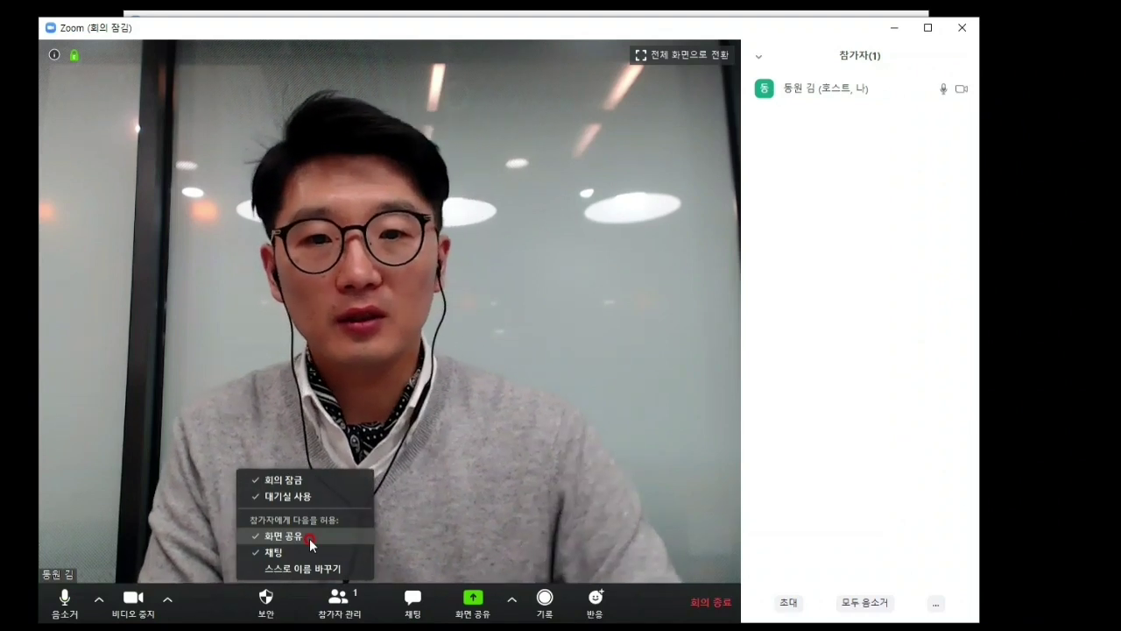
left_click(309, 536)
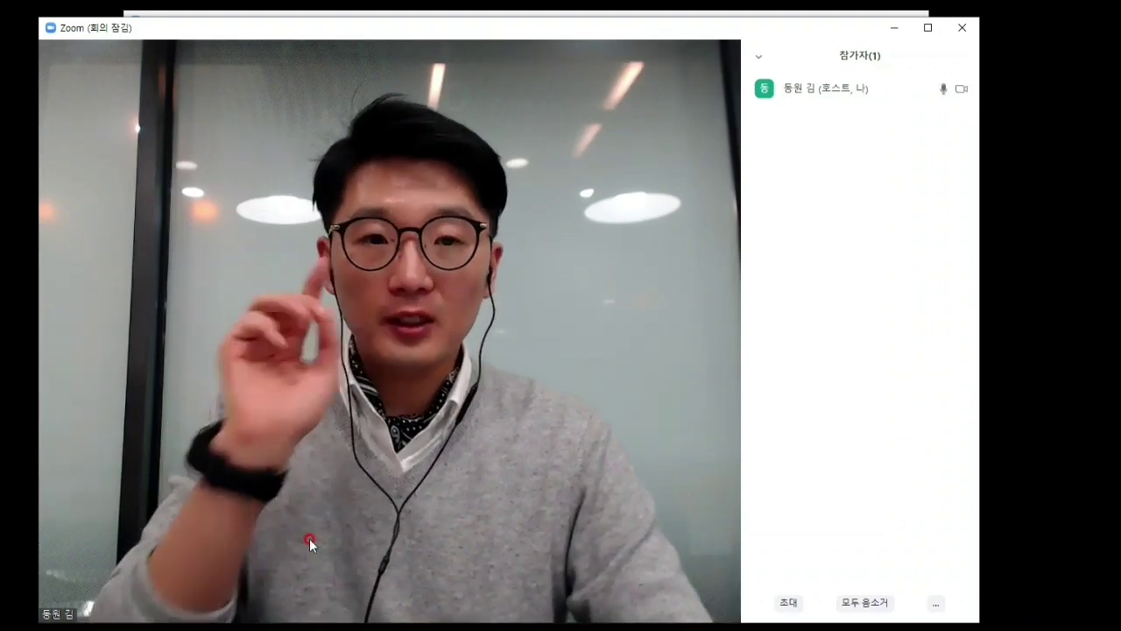
left_click(271, 609)
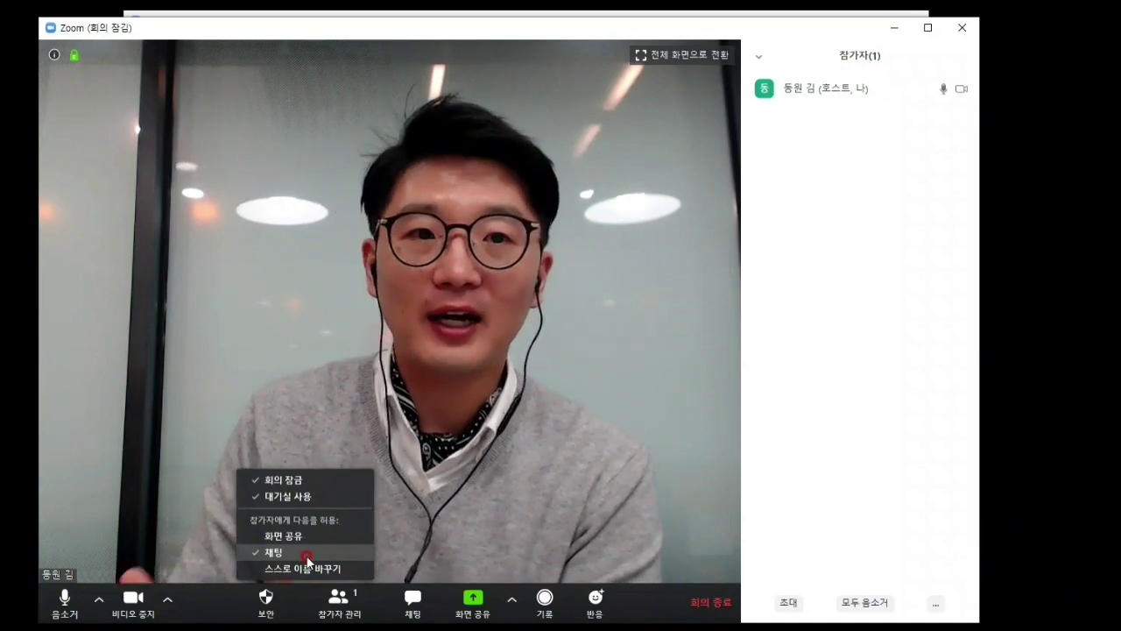
left_click(307, 555)
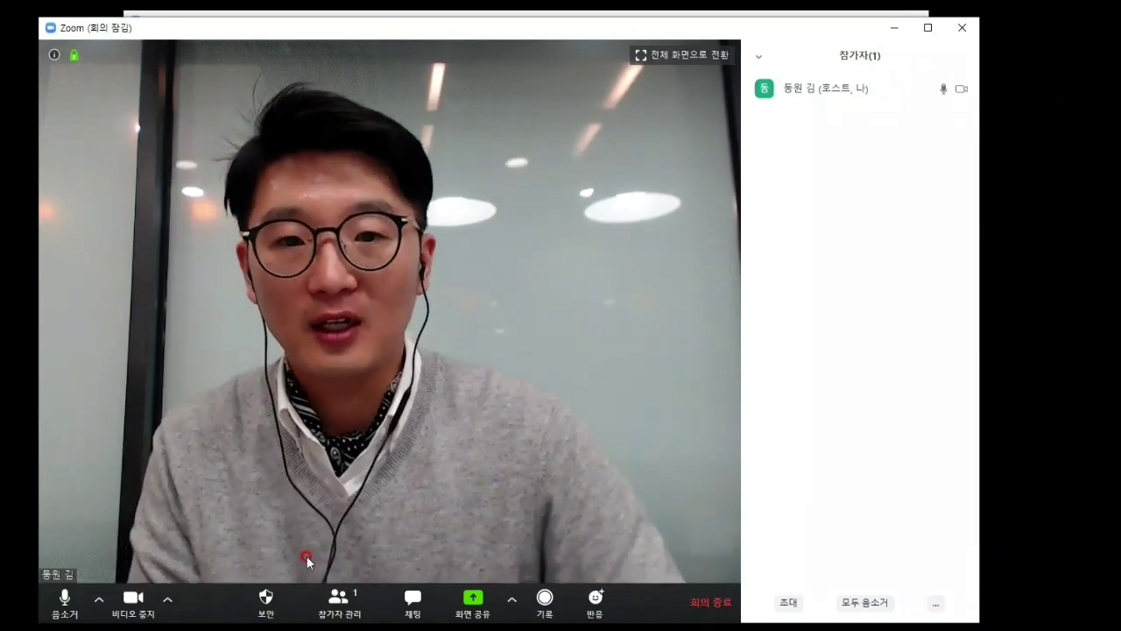
Step: Unlock the meeting by turning off 회의 잠금, and review the security options again
left_click(271, 601)
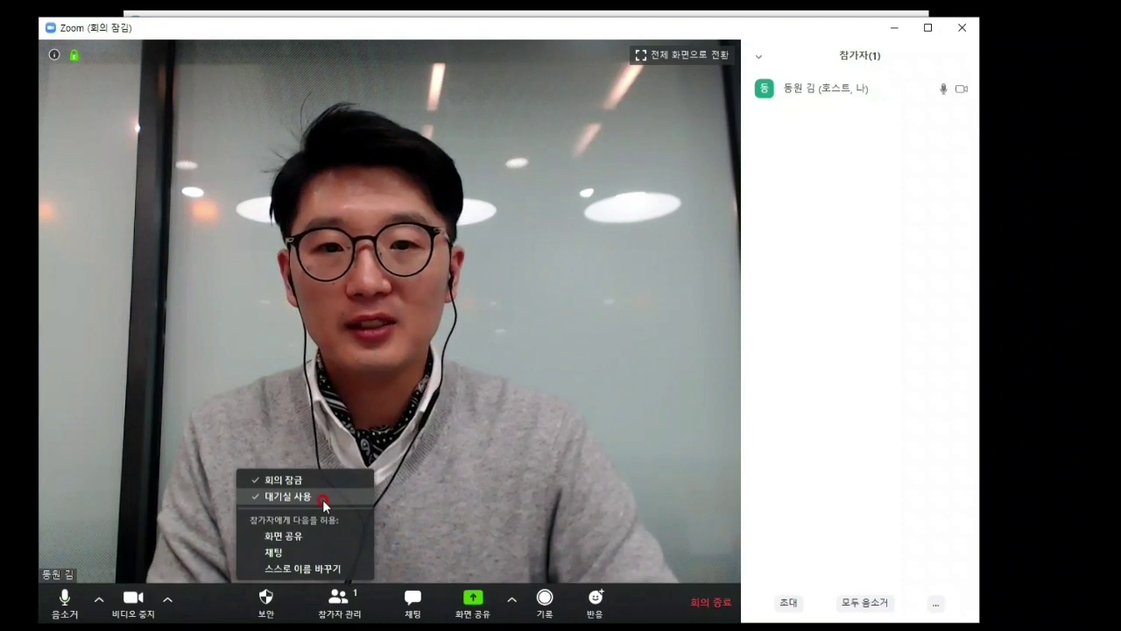
left_click(305, 481)
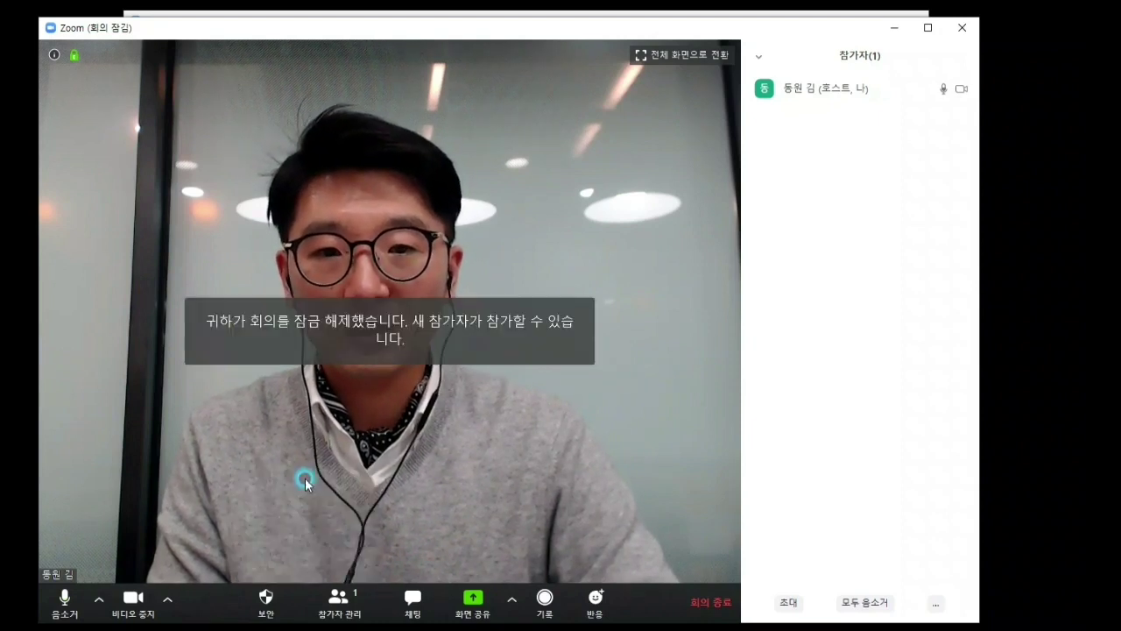
left_click(264, 602)
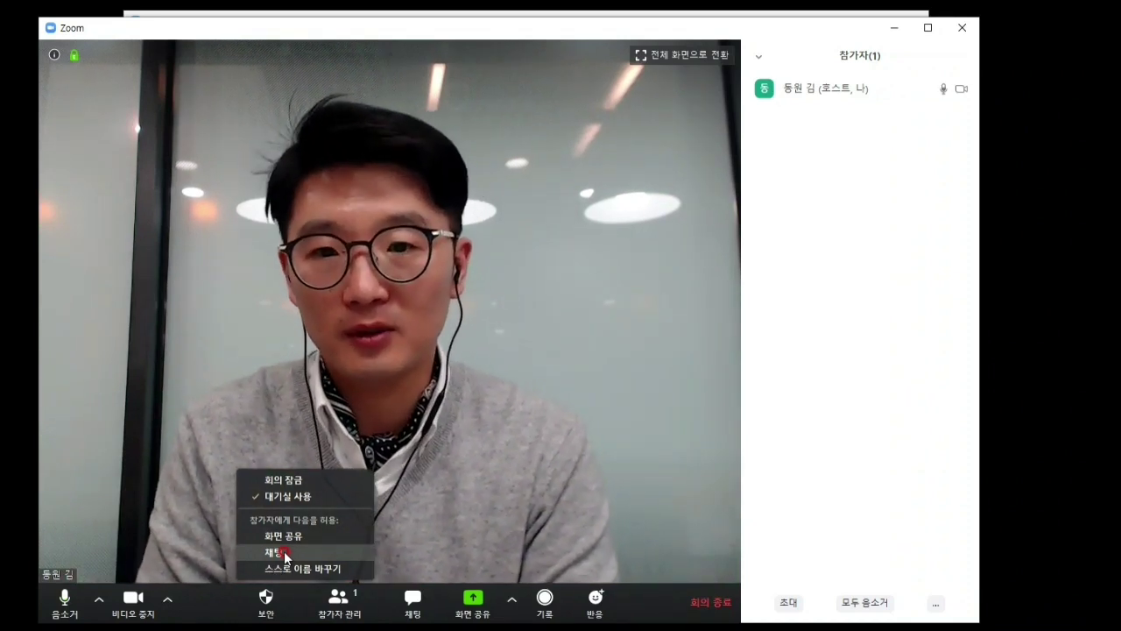
left_click(467, 484)
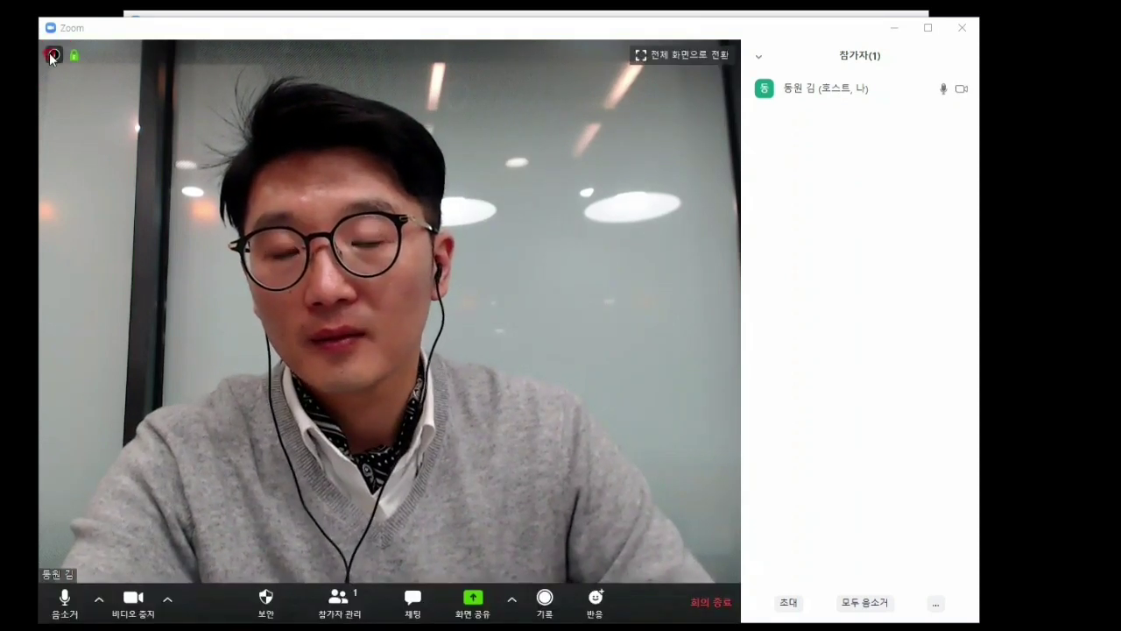
Step: Change the meeting topic to the host's nickname followed by "[재미진 Zoom 교수법]", and copy the invitation URL
left_click(54, 53)
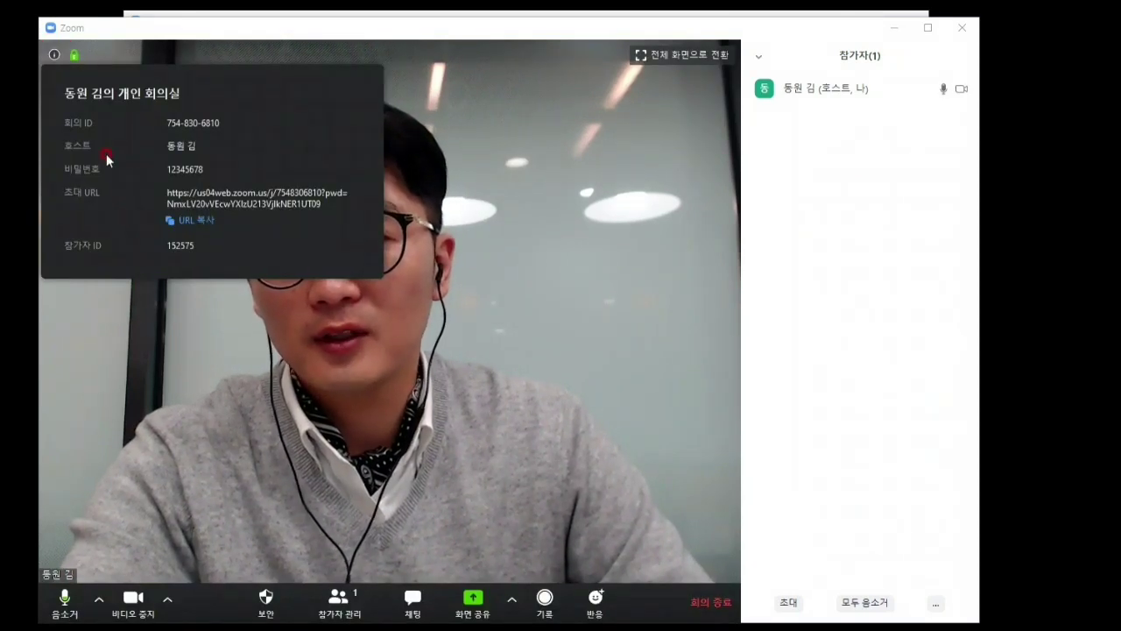
left_click(360, 91)
key("ctrl+a")
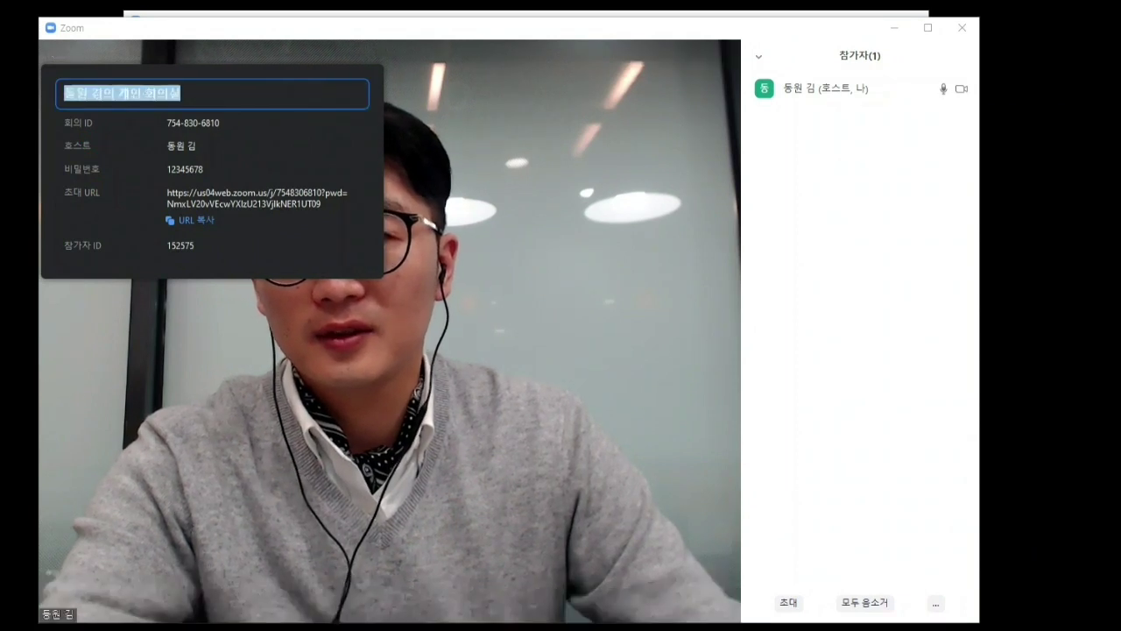
type("e")
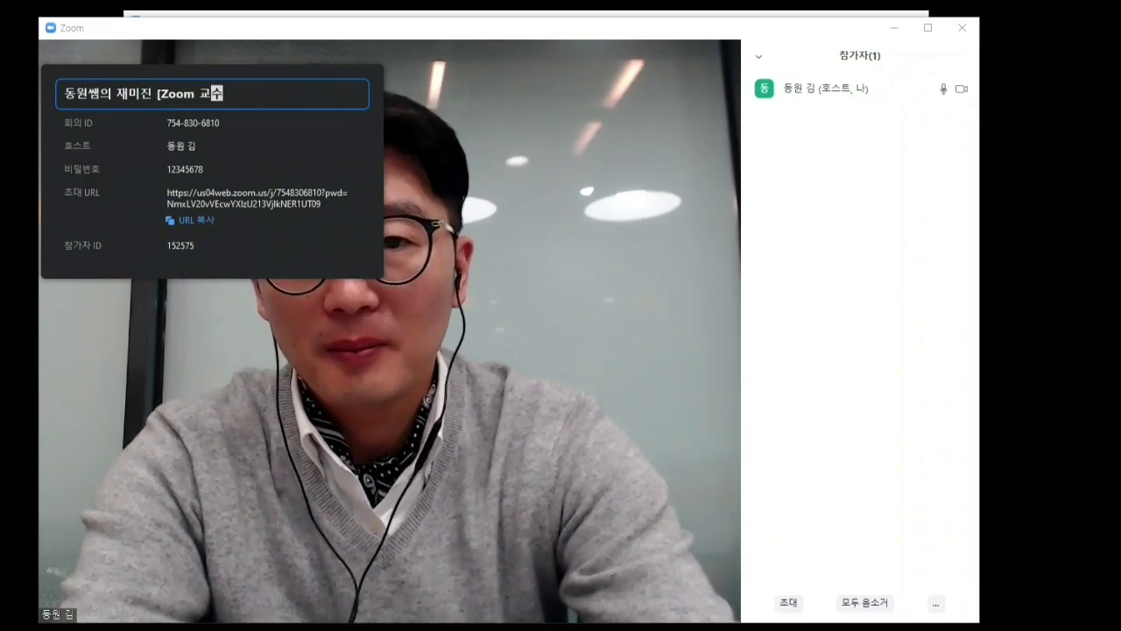
type("]")
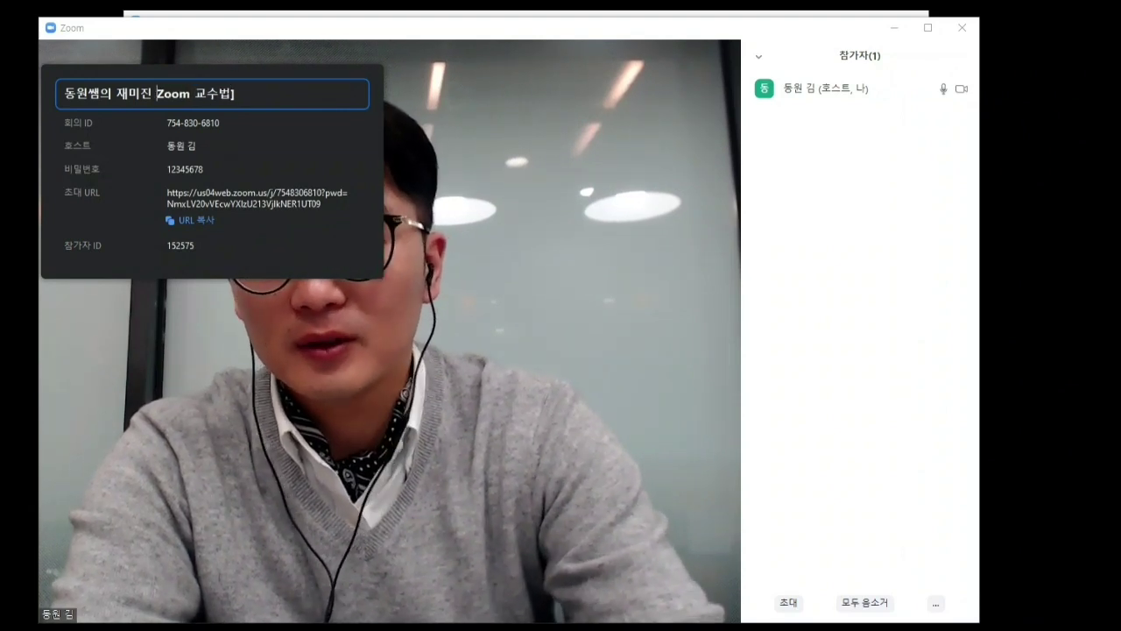
left_click(118, 93)
type("[")
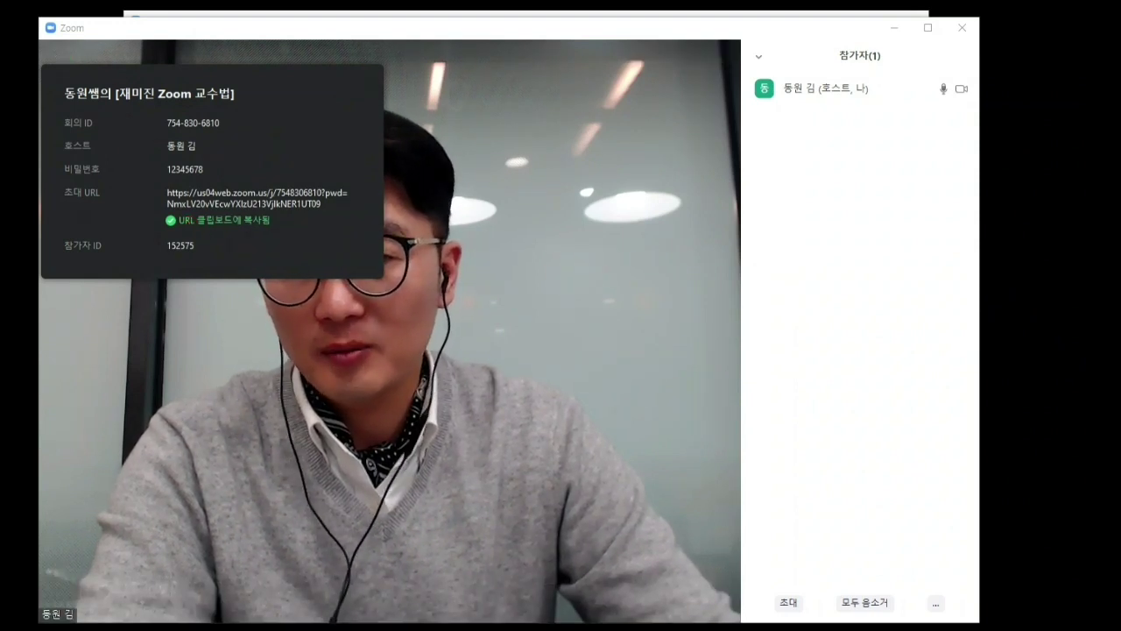
Step: Open the Sticky Notes app (스티커 메모) and move its notes list out of the way
key("super")
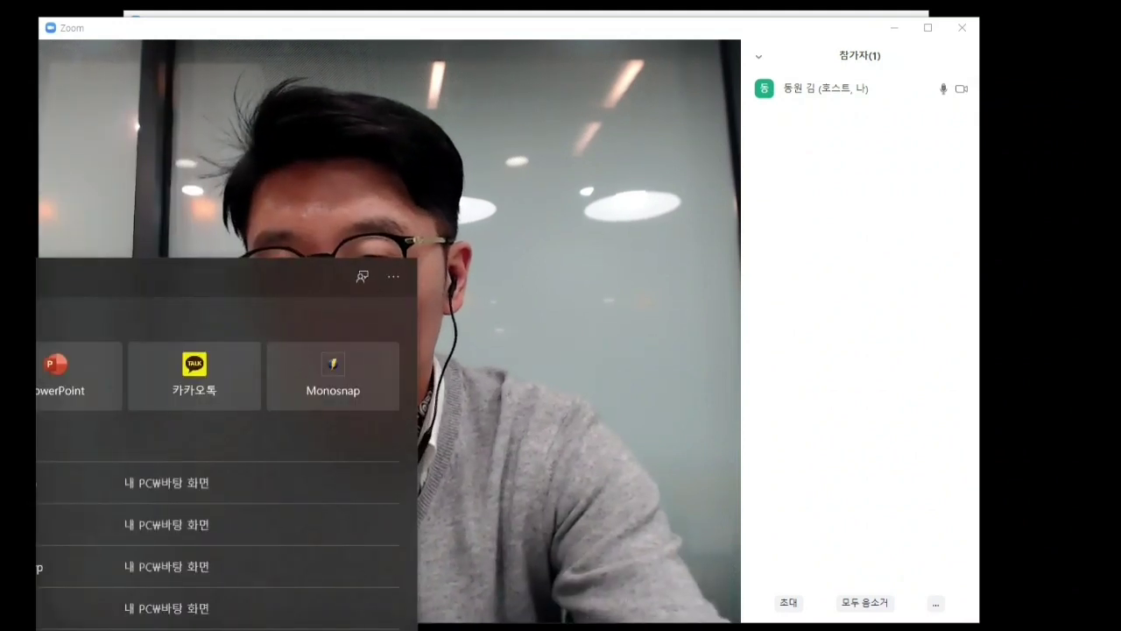
key("Caps_Lock")
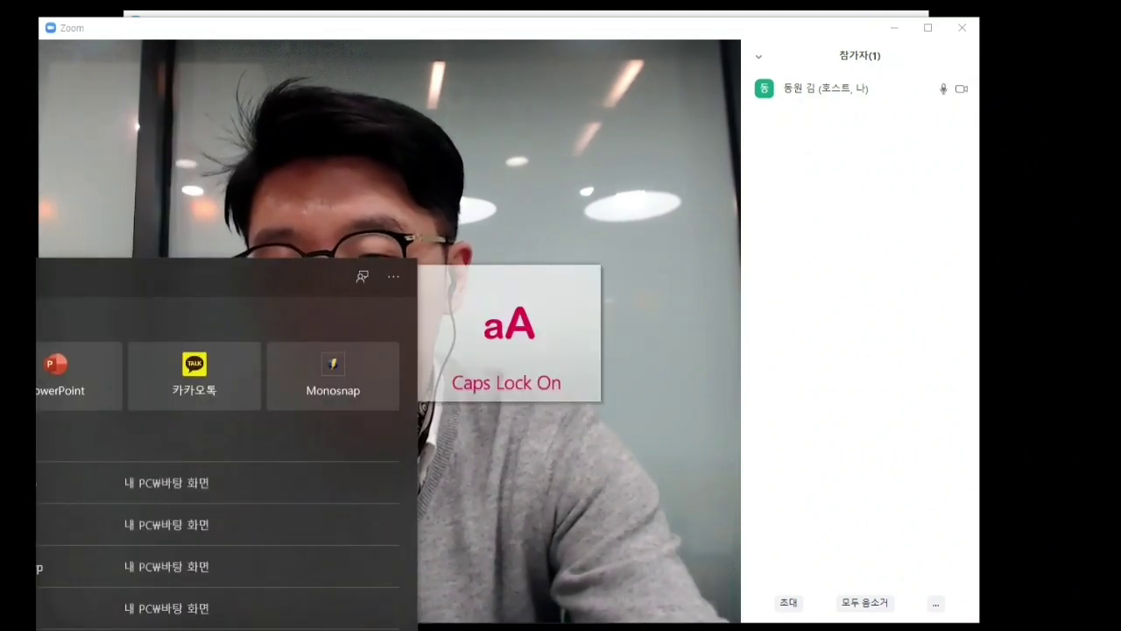
type("zoom")
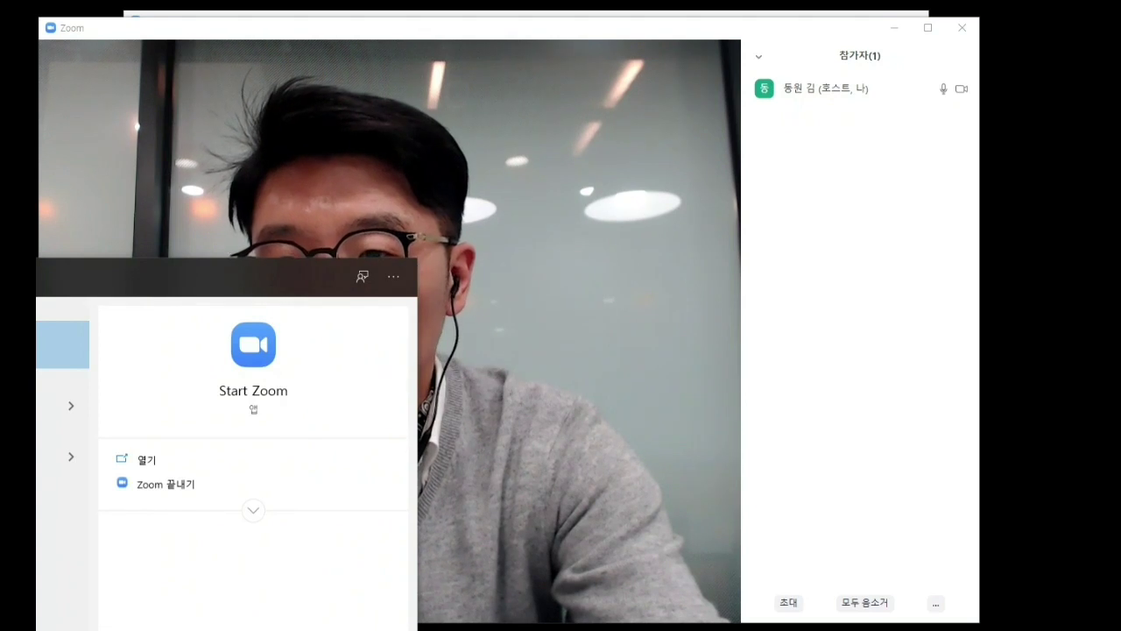
key("BackSpace")
key("BackSpace")
key("BackSpace")
key("BackSpace")
type("sticky")
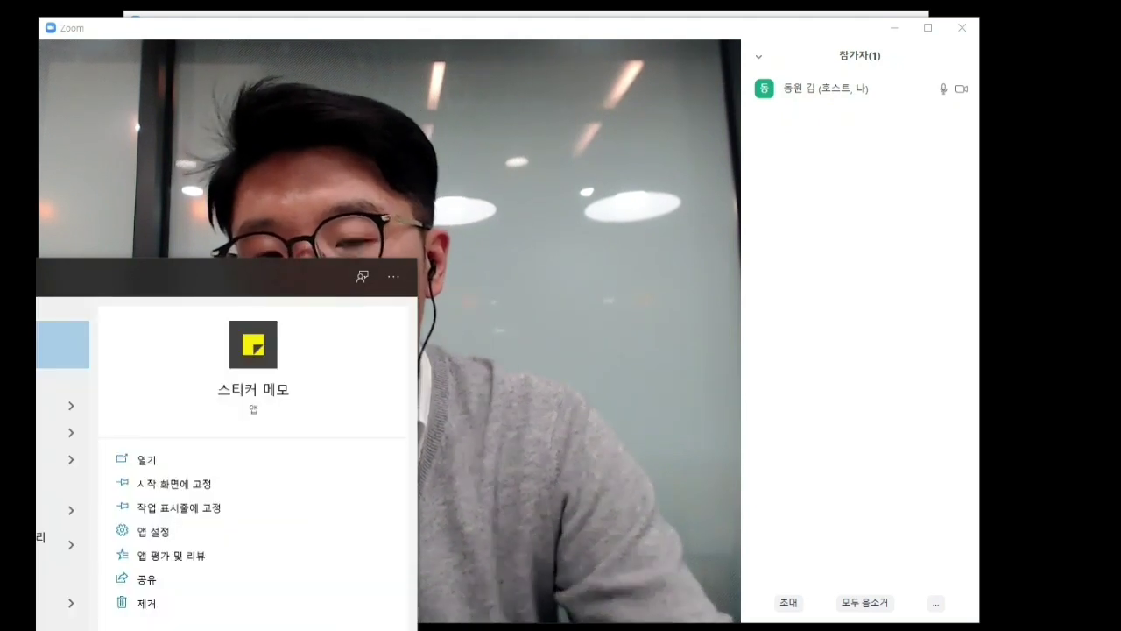
key("Return")
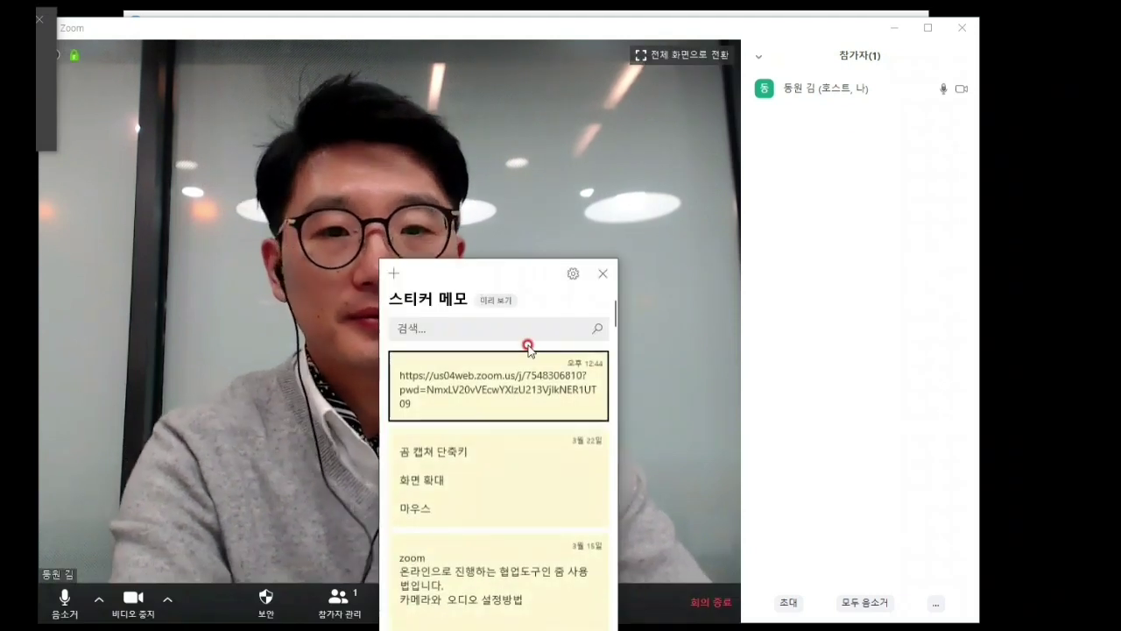
left_click_drag(505, 280, 208, 268)
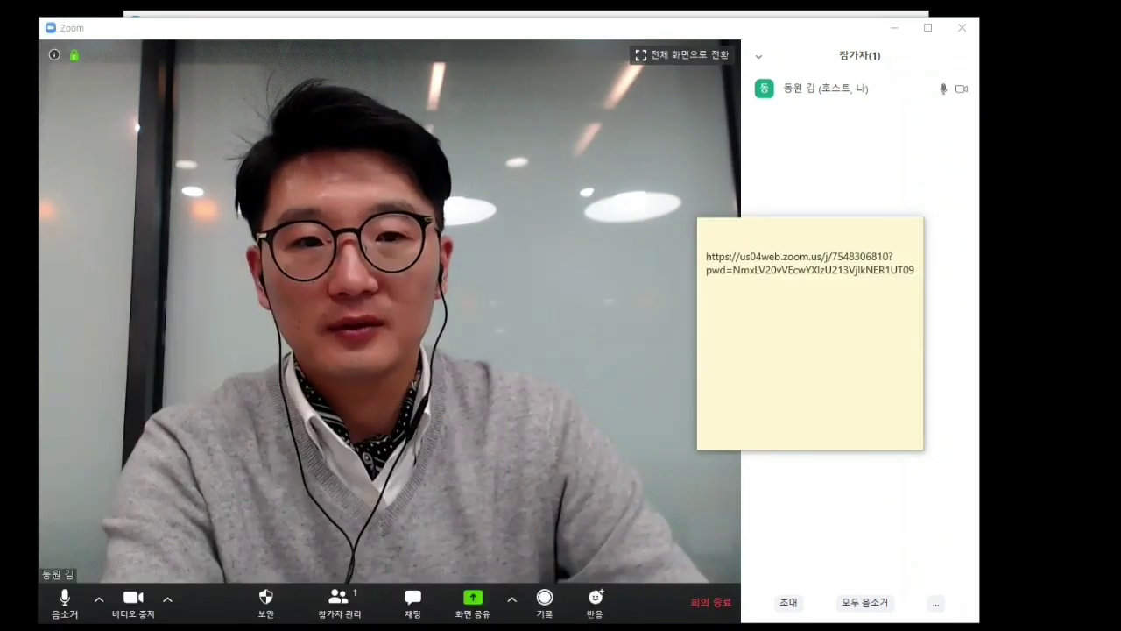
Step: Replace the sticky note's content with the copied meeting invitation URL and close the note
left_click(877, 284)
key("ctrl+a")
key("BackSpace")
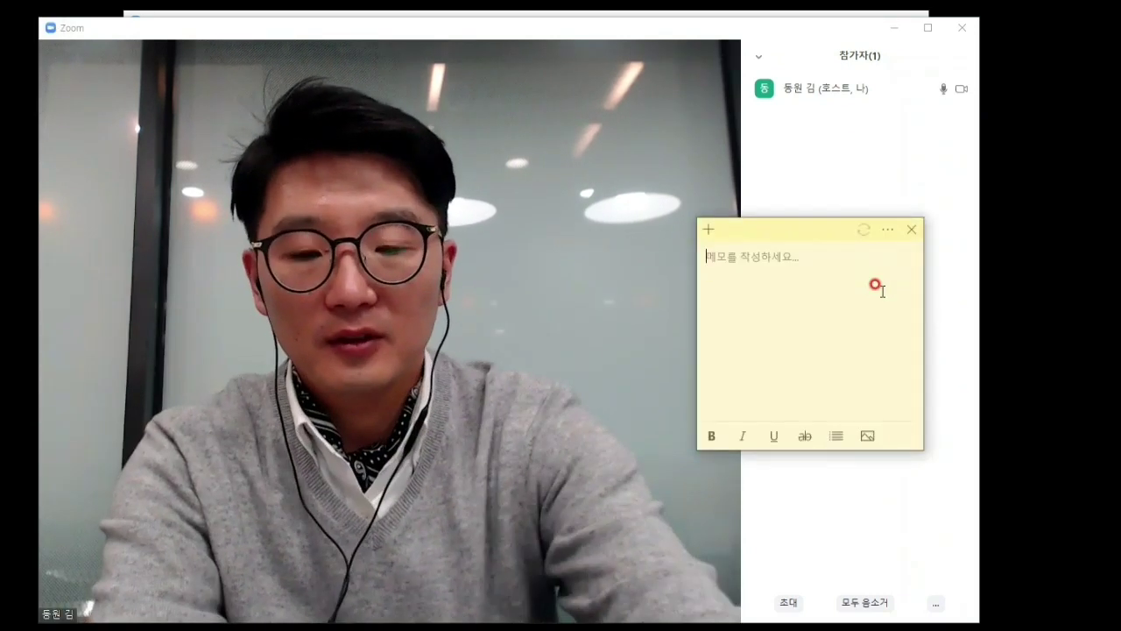
key("ctrl+v")
key("Return")
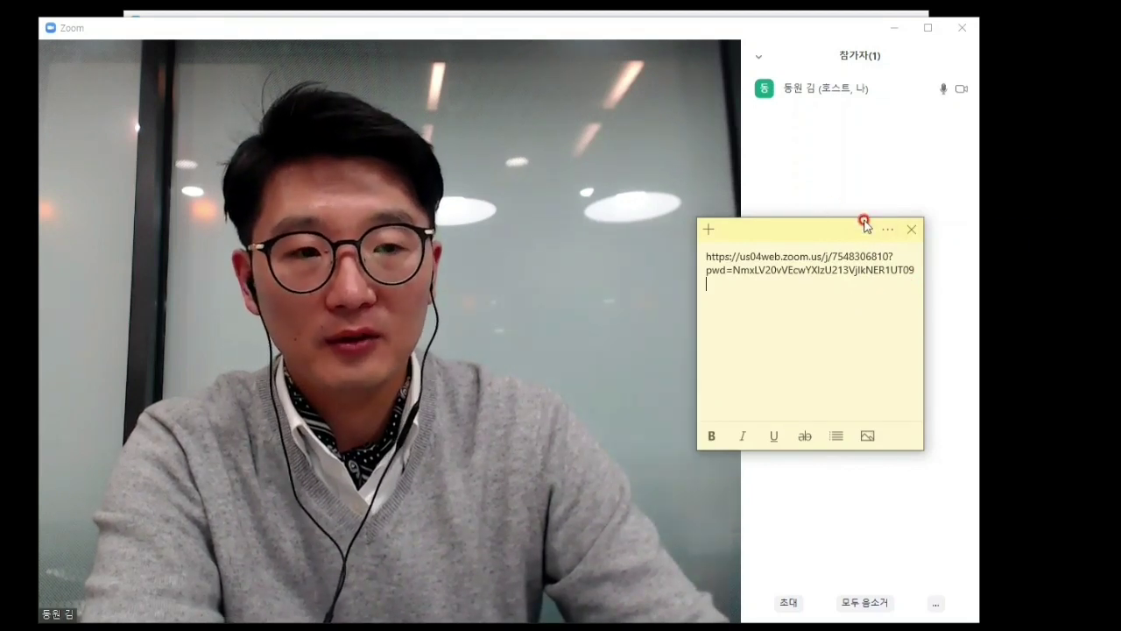
left_click(912, 229)
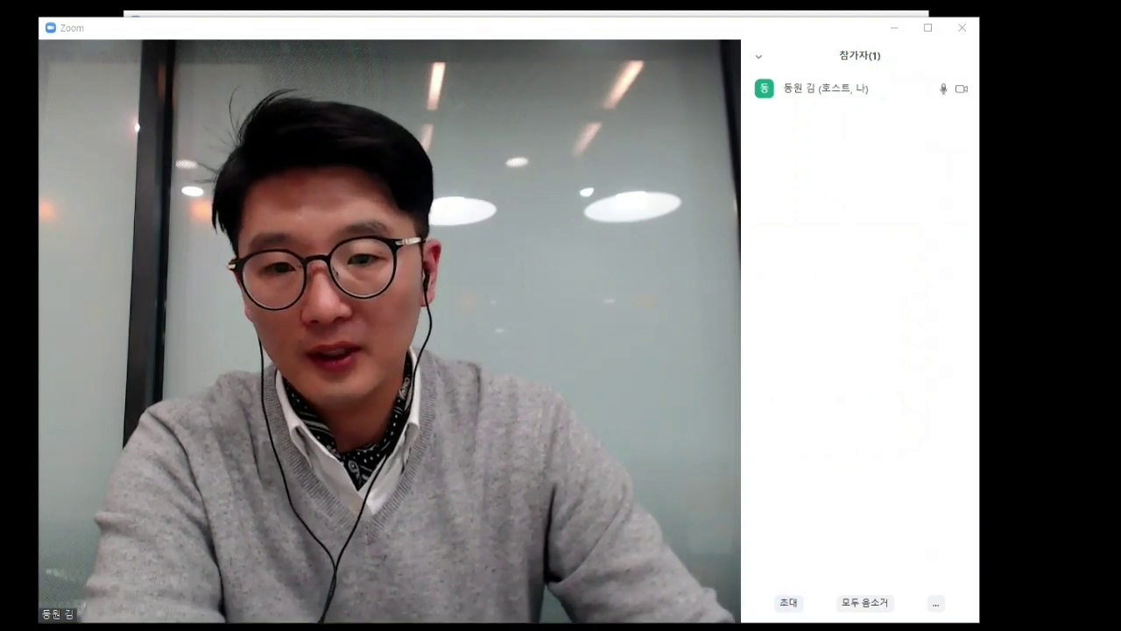
Step: Open the meeting's invite dialog from the participant list and copy the full invitation (초대 복사)
mouse_move(801, 493)
left_mouse_down()
mouse_move(796, 568)
mouse_move(831, 547)
left_mouse_up()
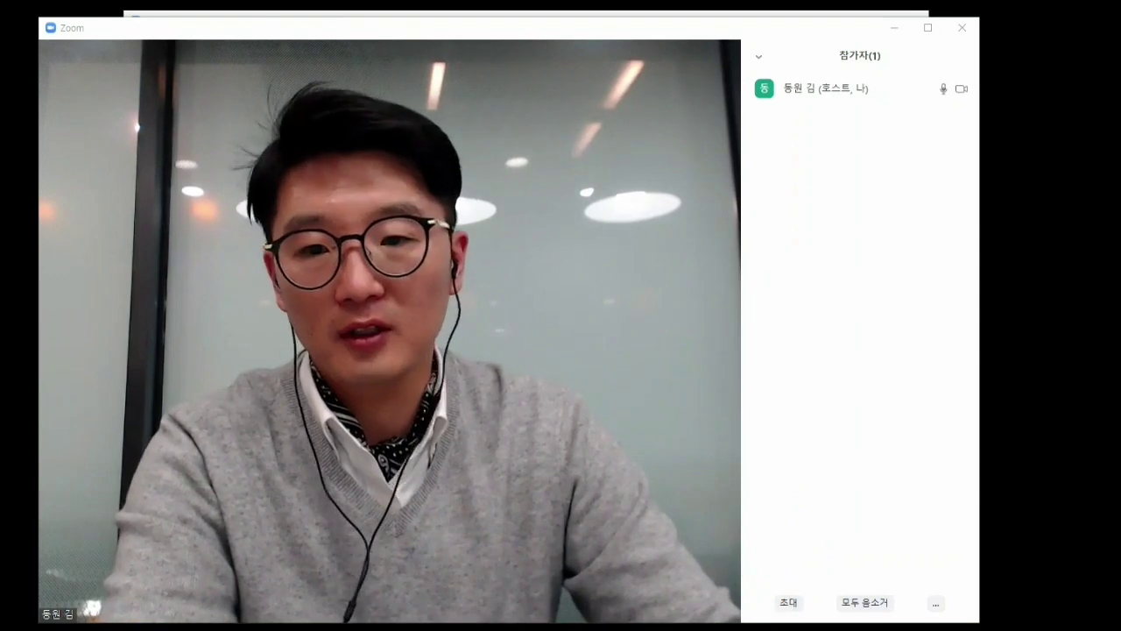
left_click(792, 599)
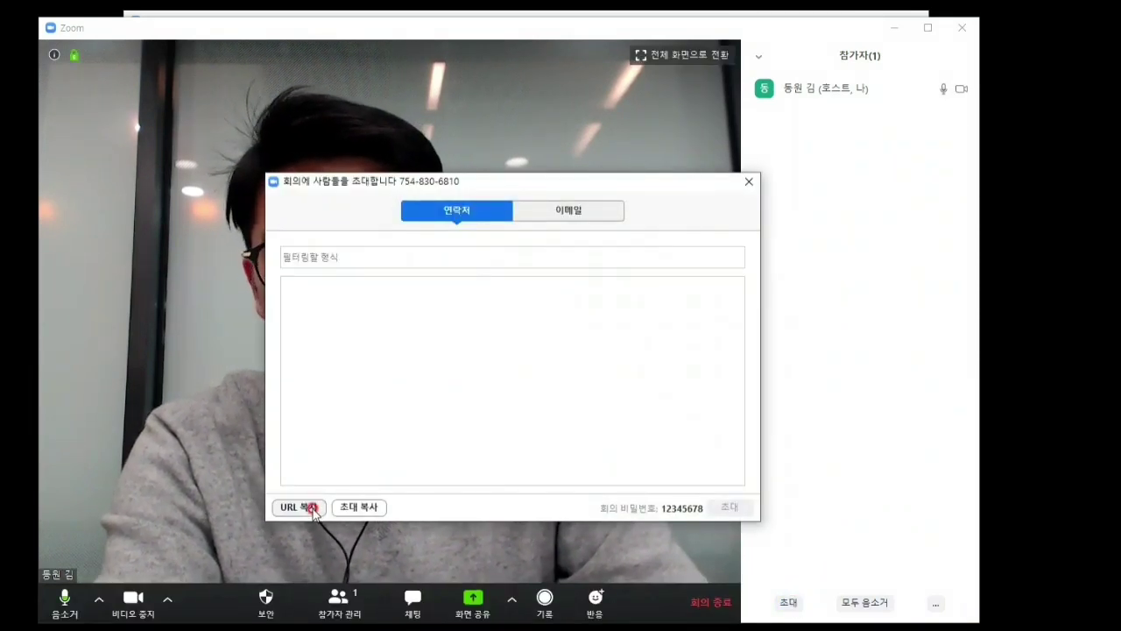
left_click(383, 501)
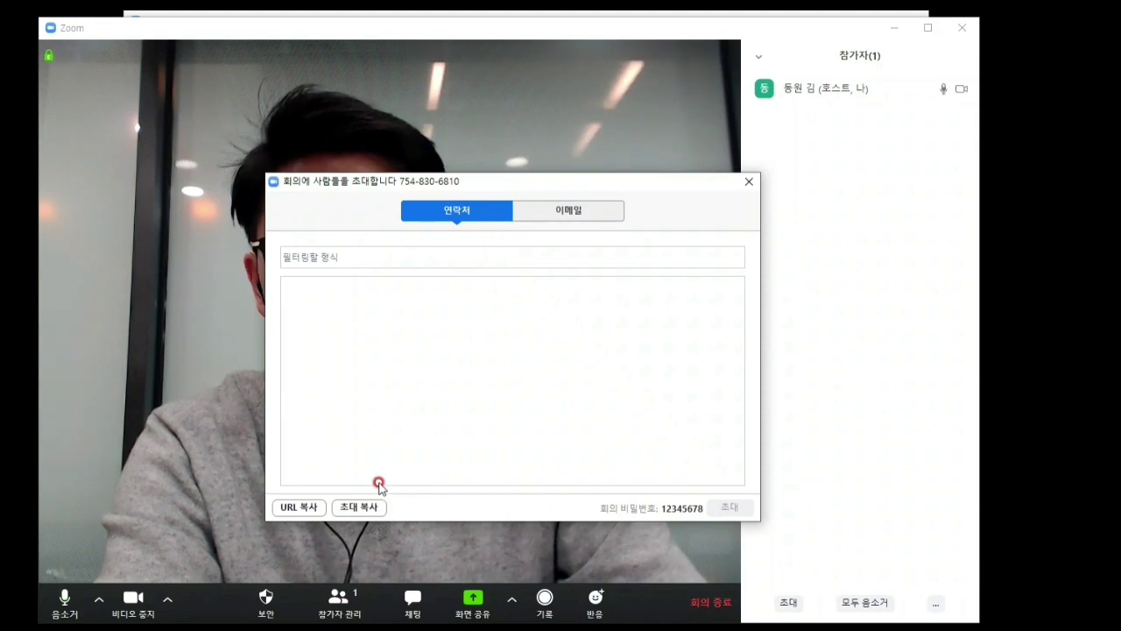
Step: Copy the full meeting invitation (초대 복사) again and close the invite dialog
left_click(306, 516)
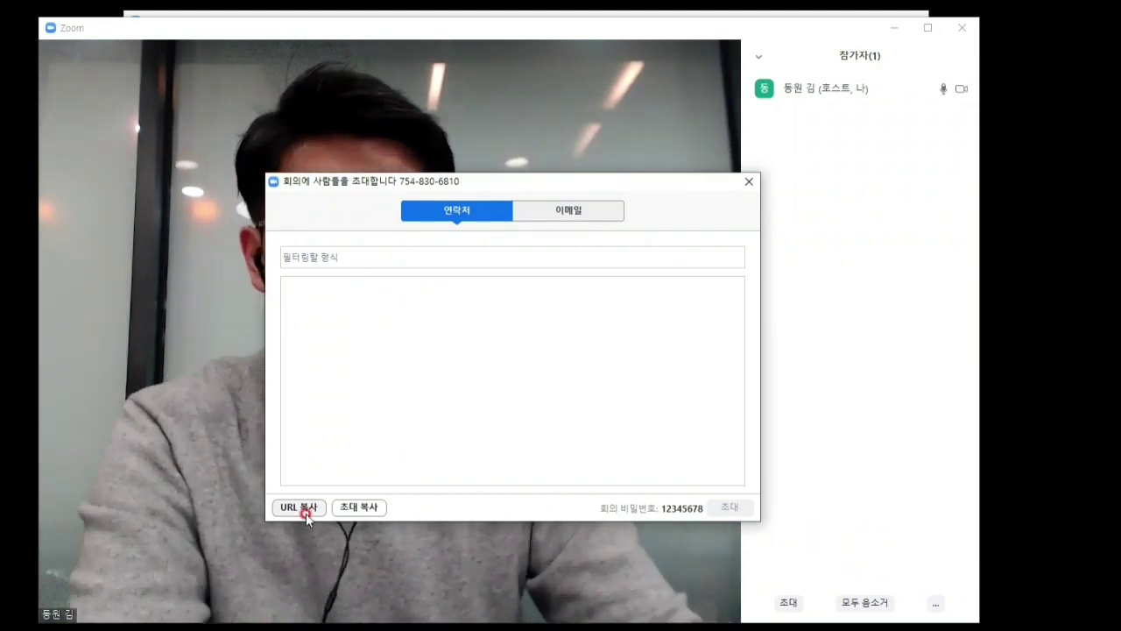
left_click(348, 508)
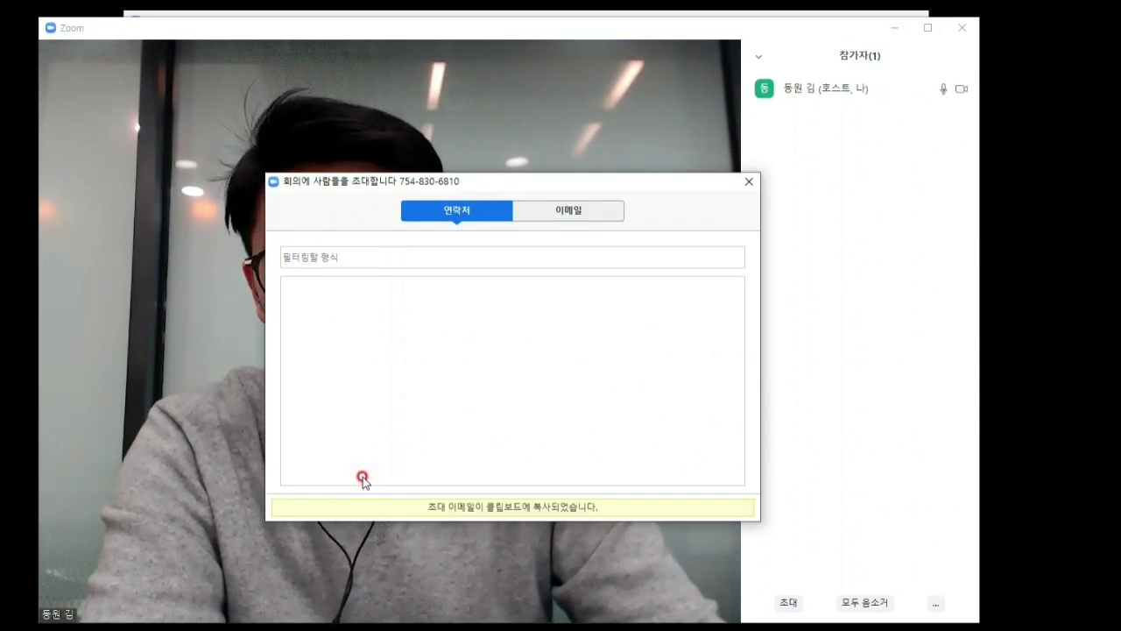
left_click(750, 183)
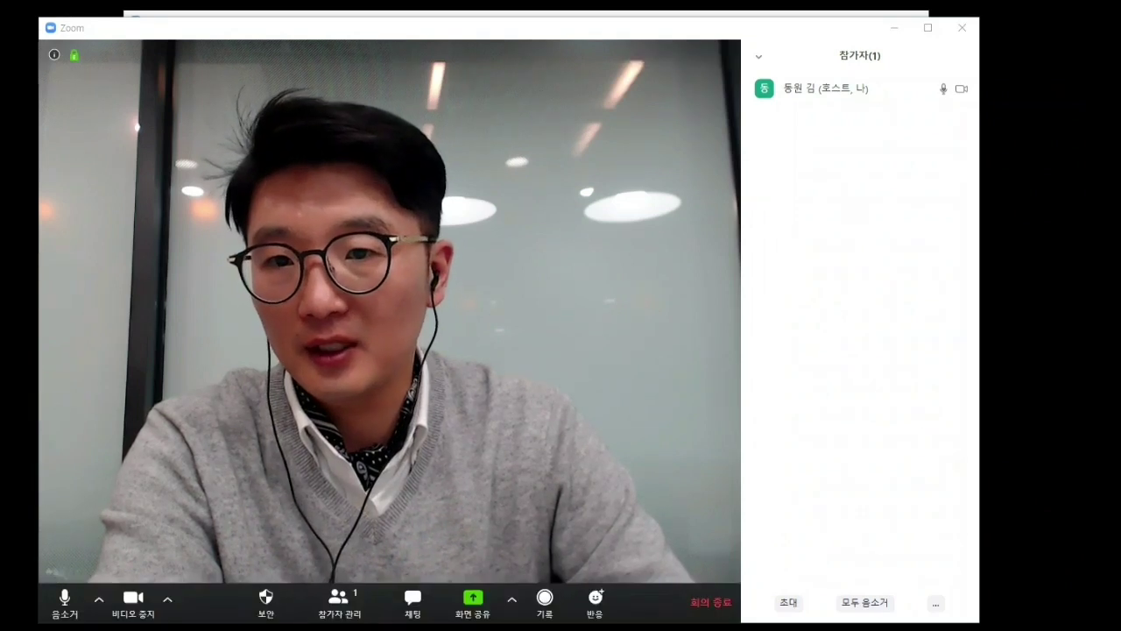
Step: Switch to the sticky note and add the copied invitation, including meeting ID and meeting password, below the URL after a blank line
key("alt+Tab")
left_click(701, 306)
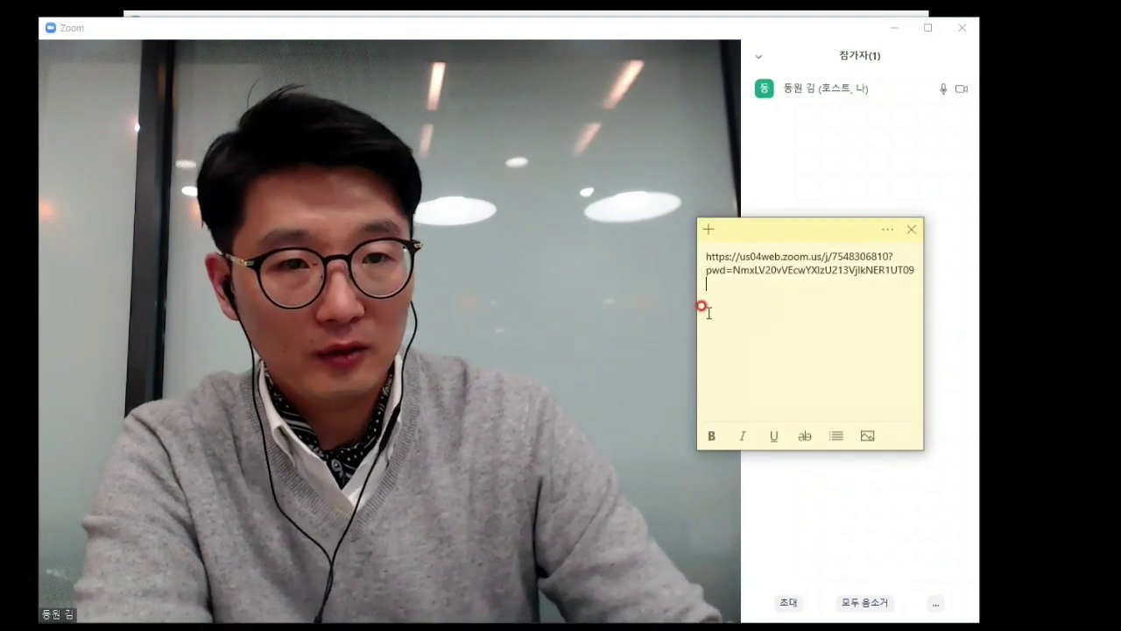
key("Return")
key("Return")
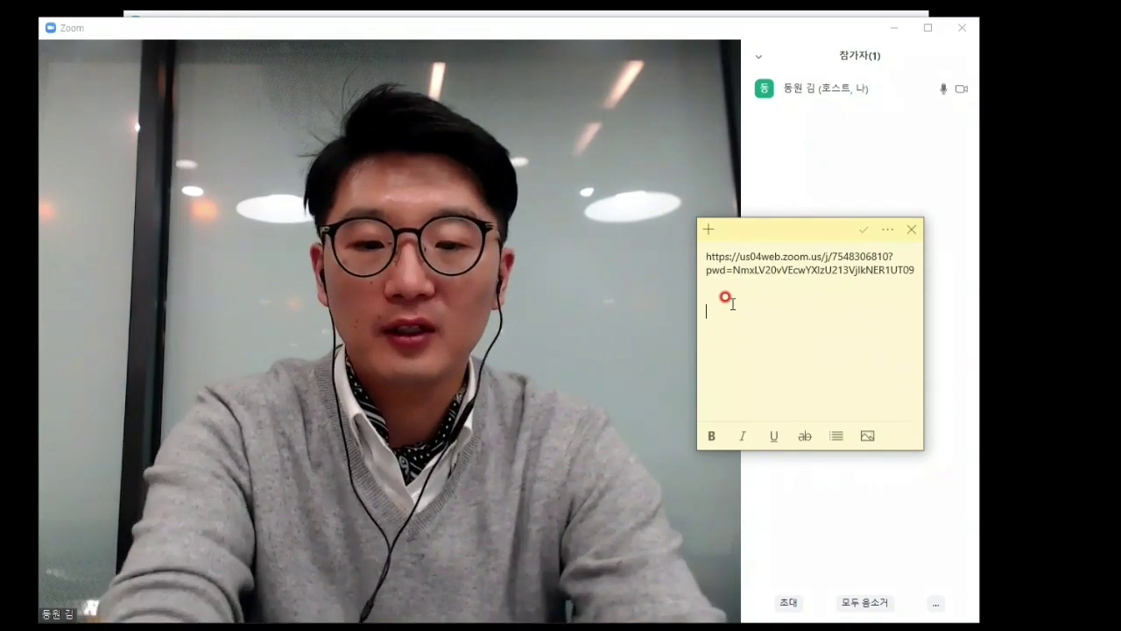
key("ctrl+v")
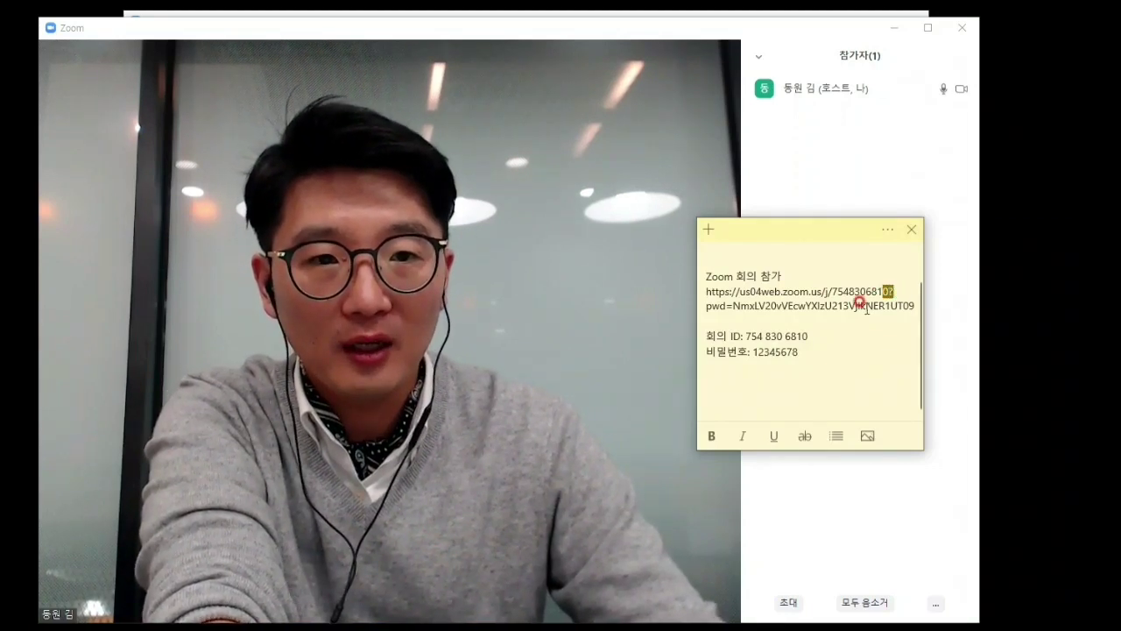
Step: Strip the password part from the invitation's link in the note, and remove the meeting ID and password lines
mouse_move(699, 313)
left_click_drag(706, 302, 776, 314)
left_click(775, 314)
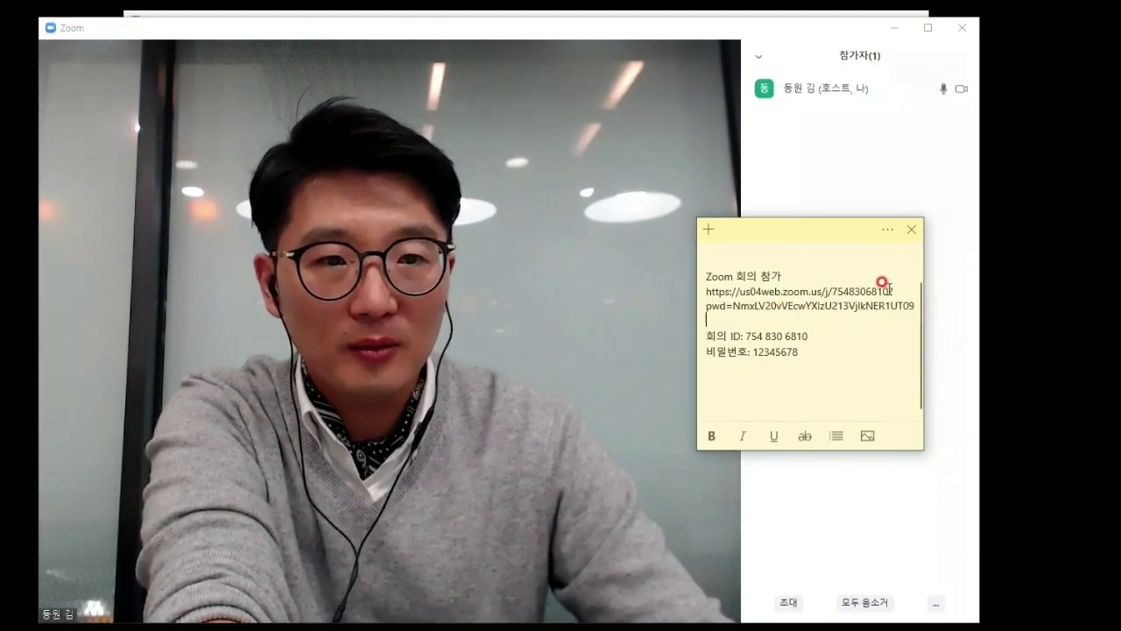
left_click_drag(885, 289, 899, 298)
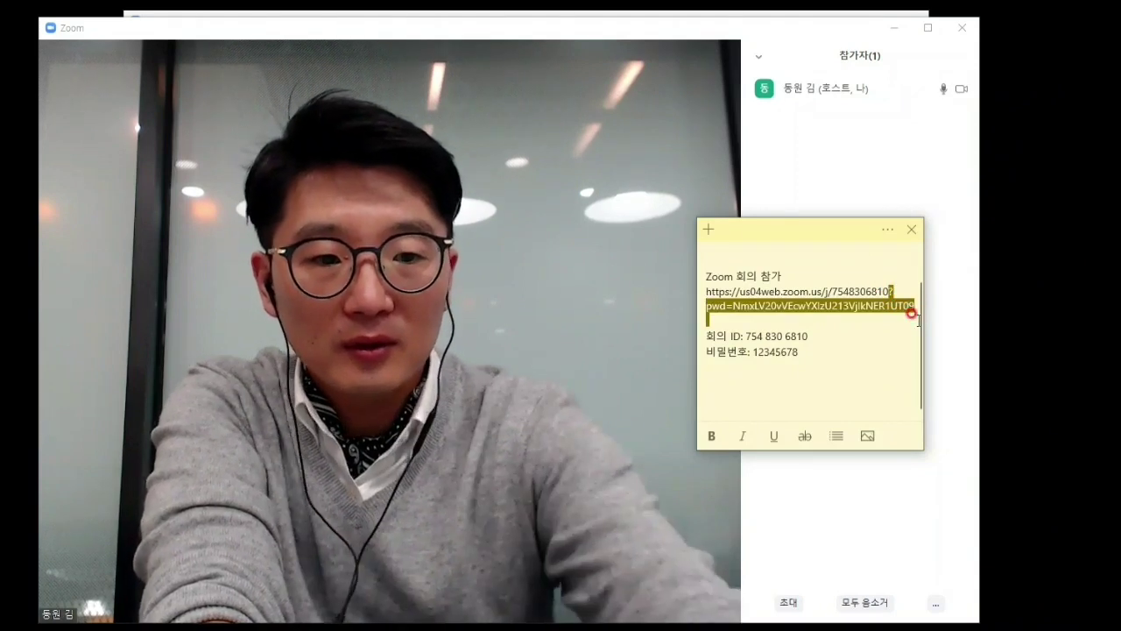
key("ctrl+x")
key("shift+Down")
key("shift+Down")
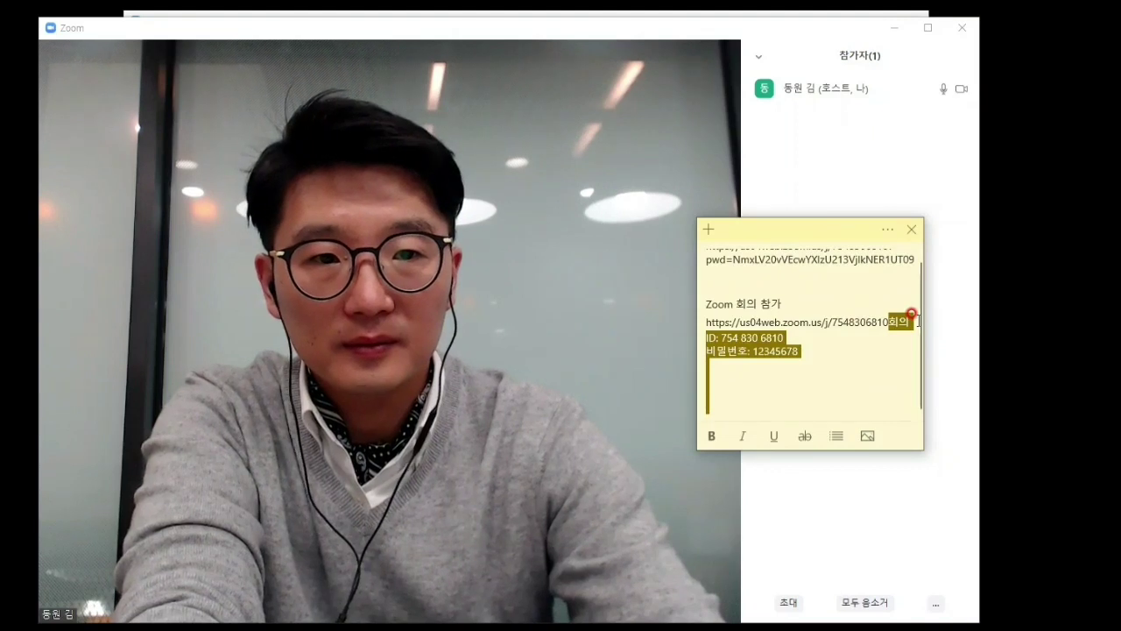
key("Delete")
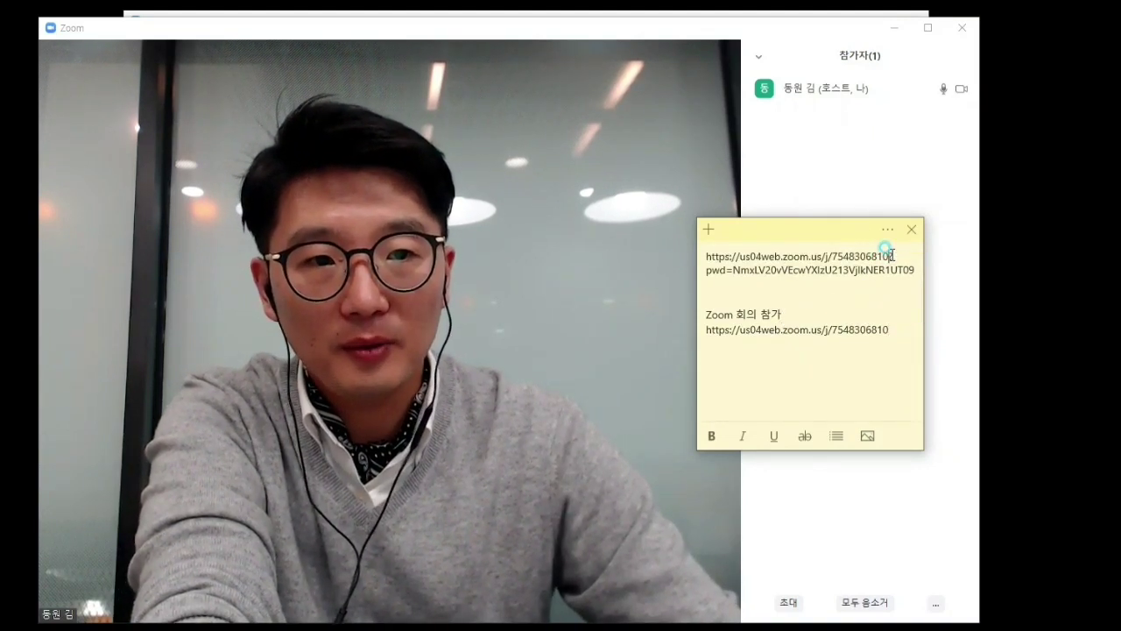
Step: Restore the full invitation text below the URL in the note, with its complete link, meeting ID and meeting password
left_click_drag(891, 255, 873, 283)
left_click(869, 294)
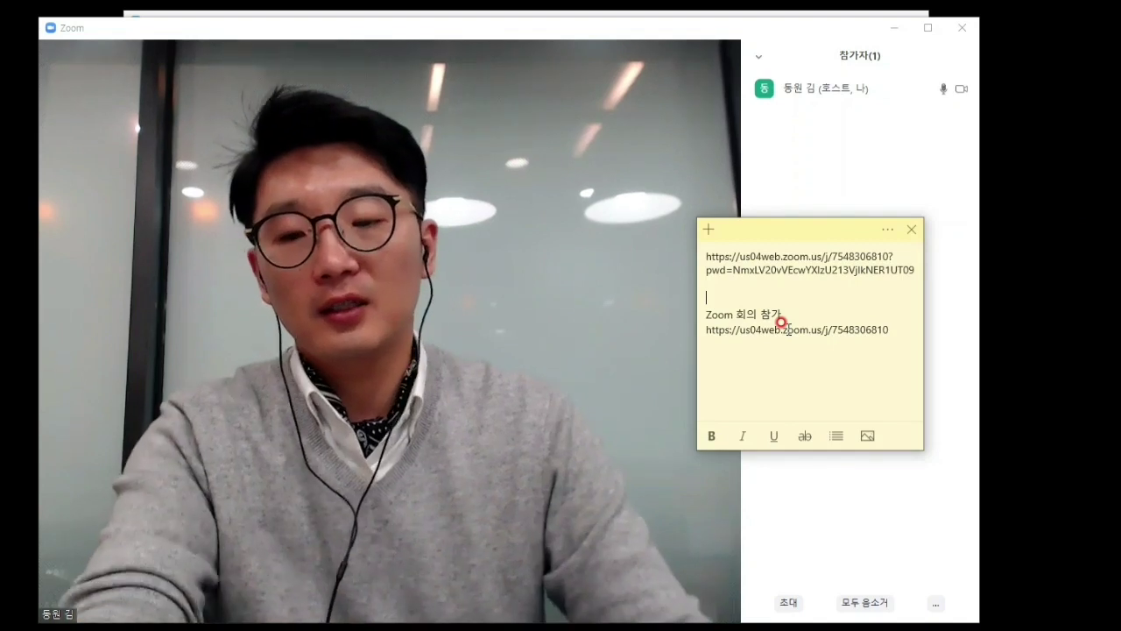
key("ctrl+v")
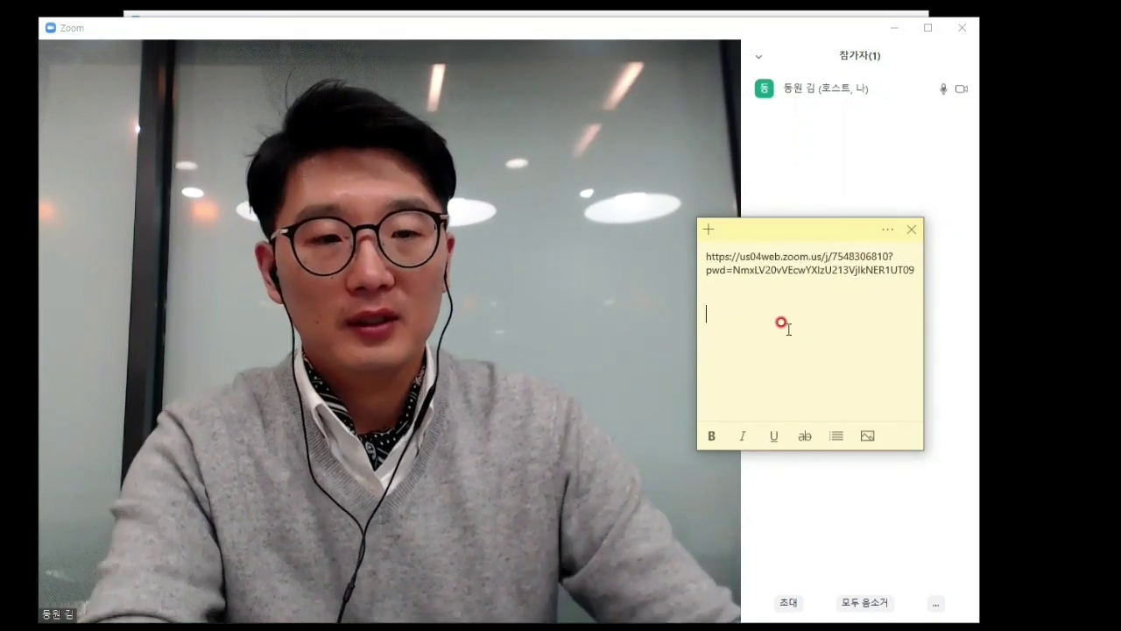
scroll(837, 359, "up", 1)
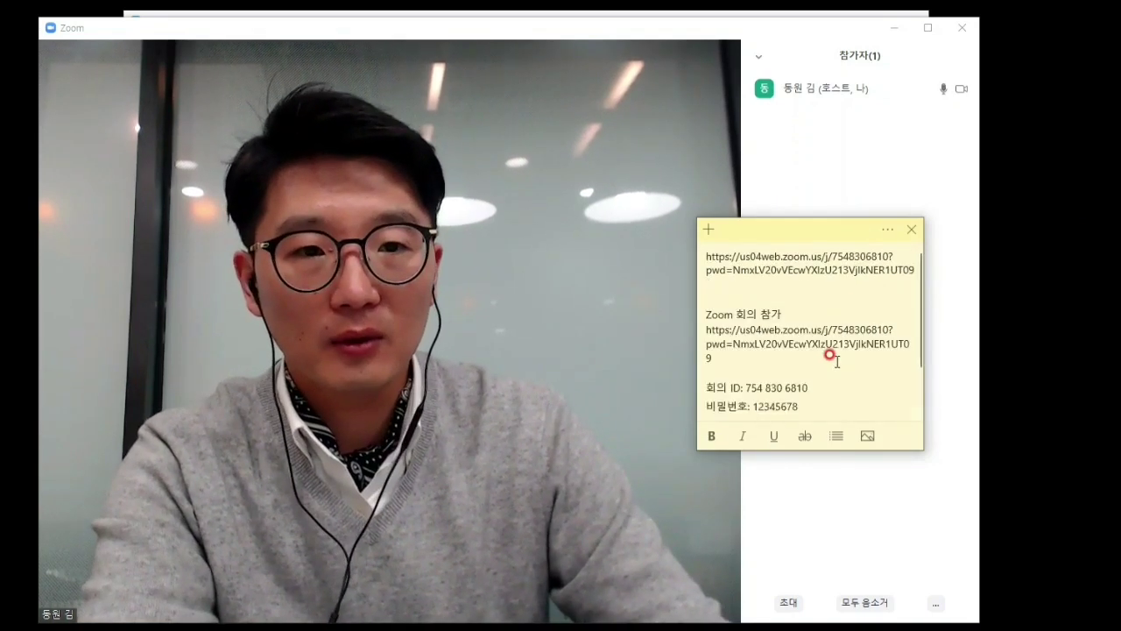
Step: Compare the full invitation text with the plain meeting URL in the sticky note, and close the note
left_click_drag(815, 405, 659, 300)
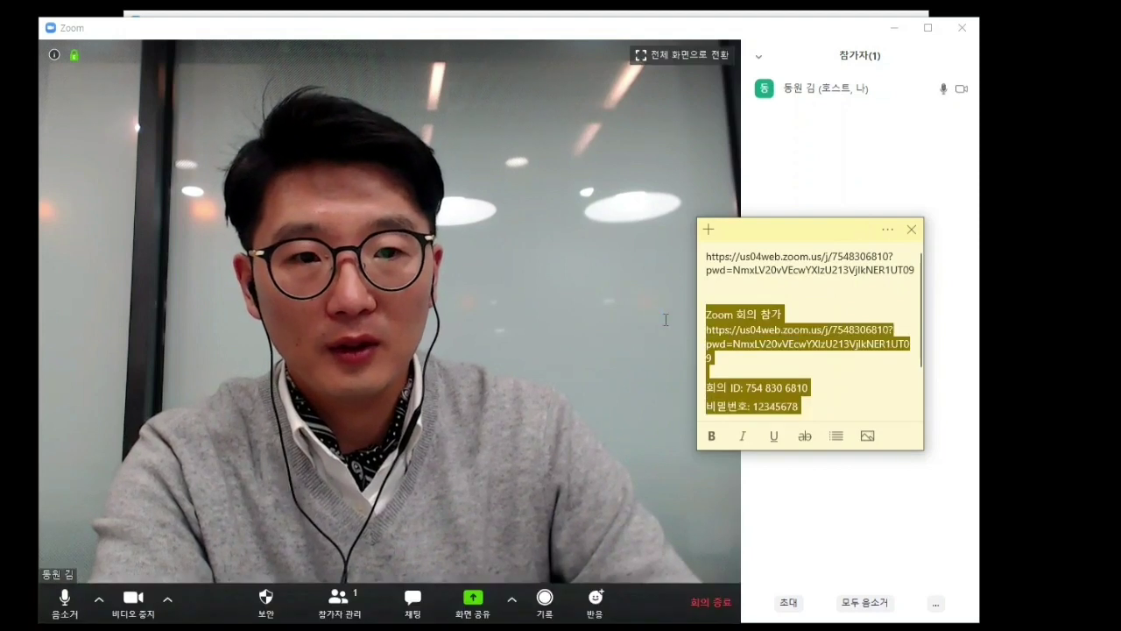
left_click(848, 383)
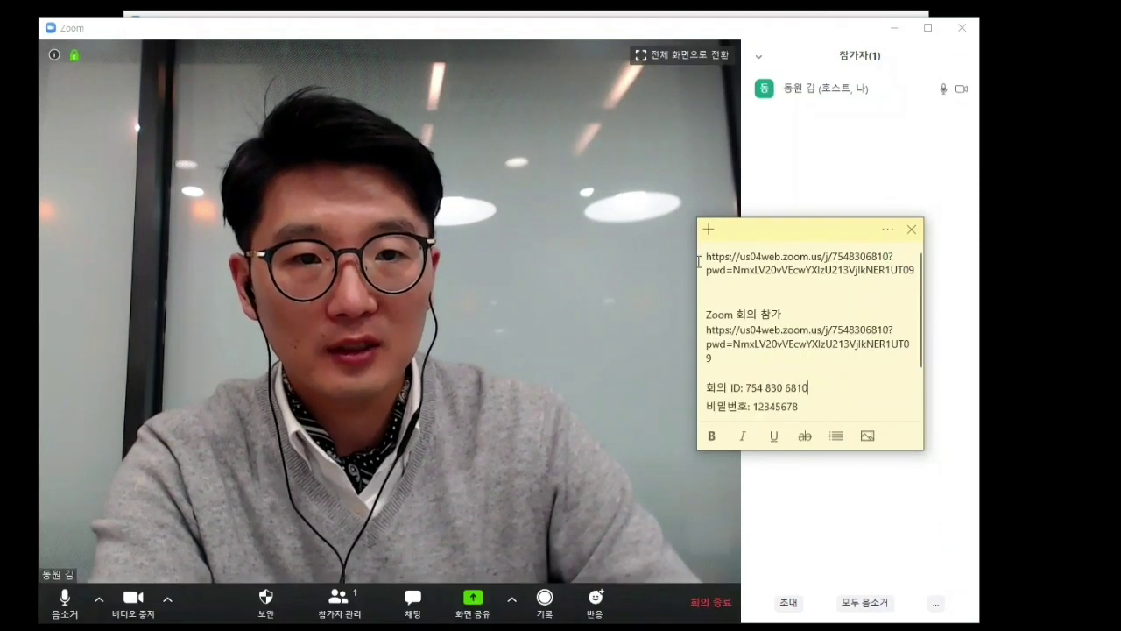
left_click_drag(707, 256, 912, 270)
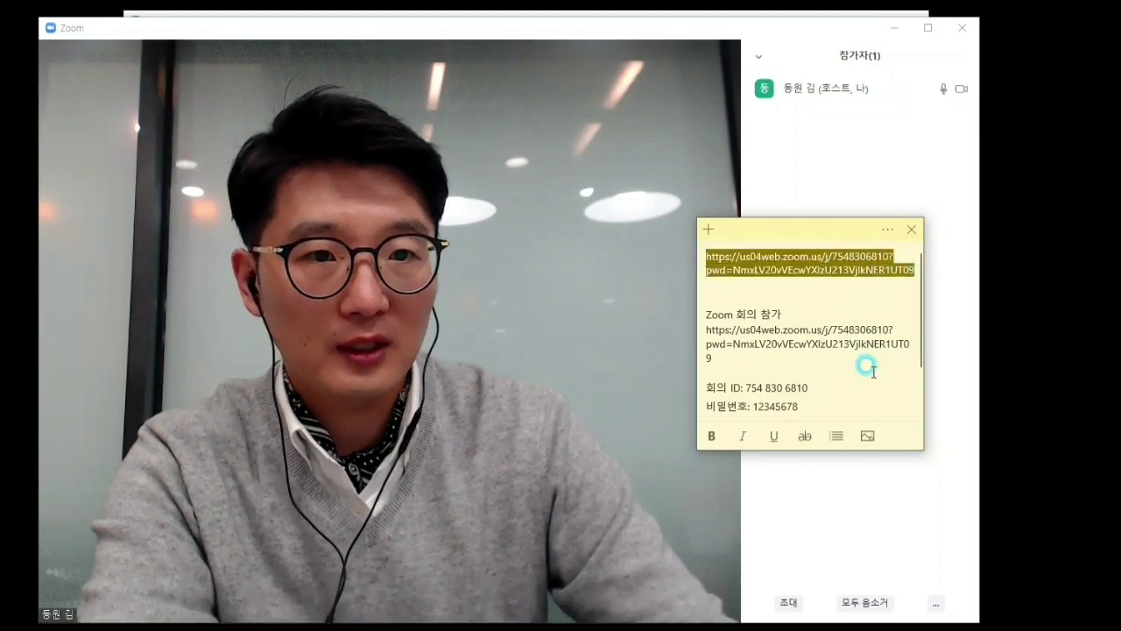
left_click(889, 280)
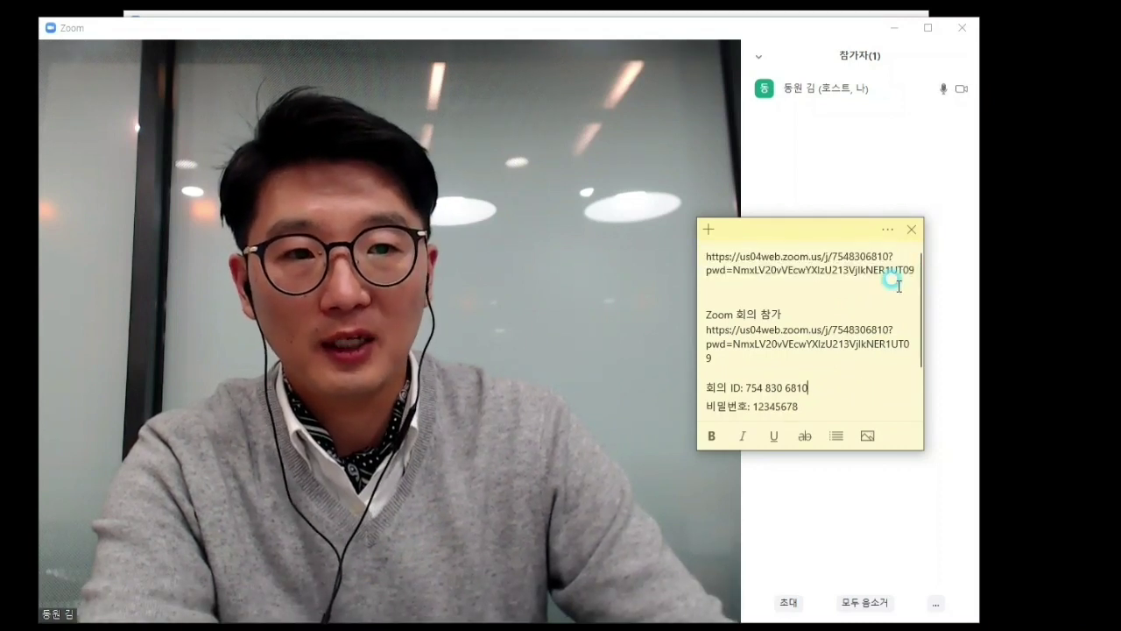
left_click(912, 229)
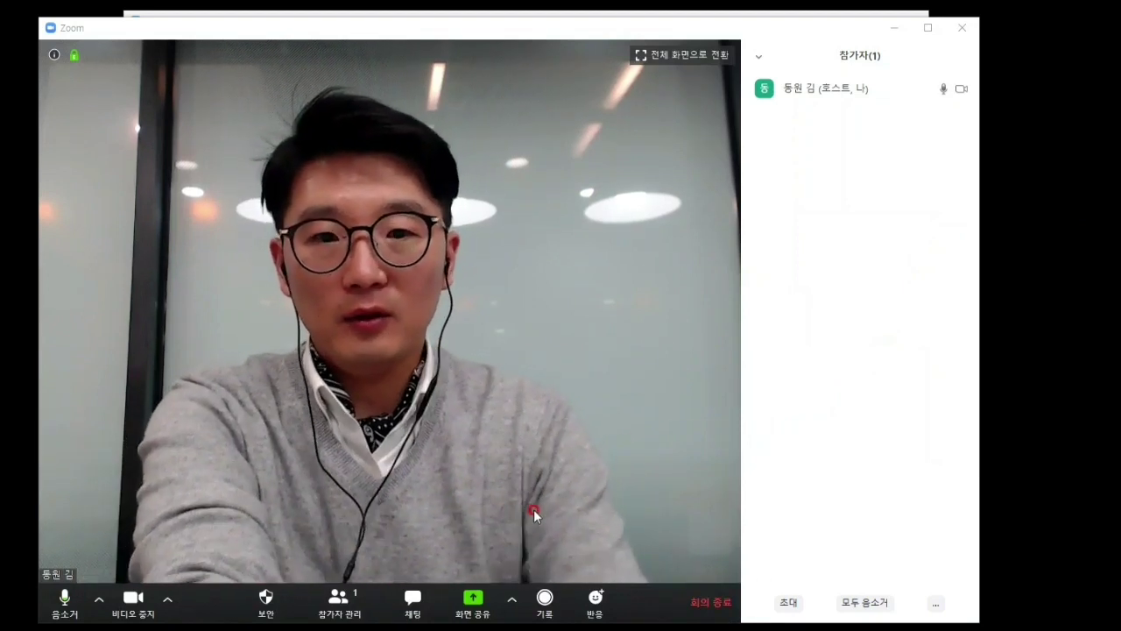
Step: Review the meeting's security options, such as 회의 잠금, 대기실 사용 and the participant permissions, without changing any
left_click(265, 605)
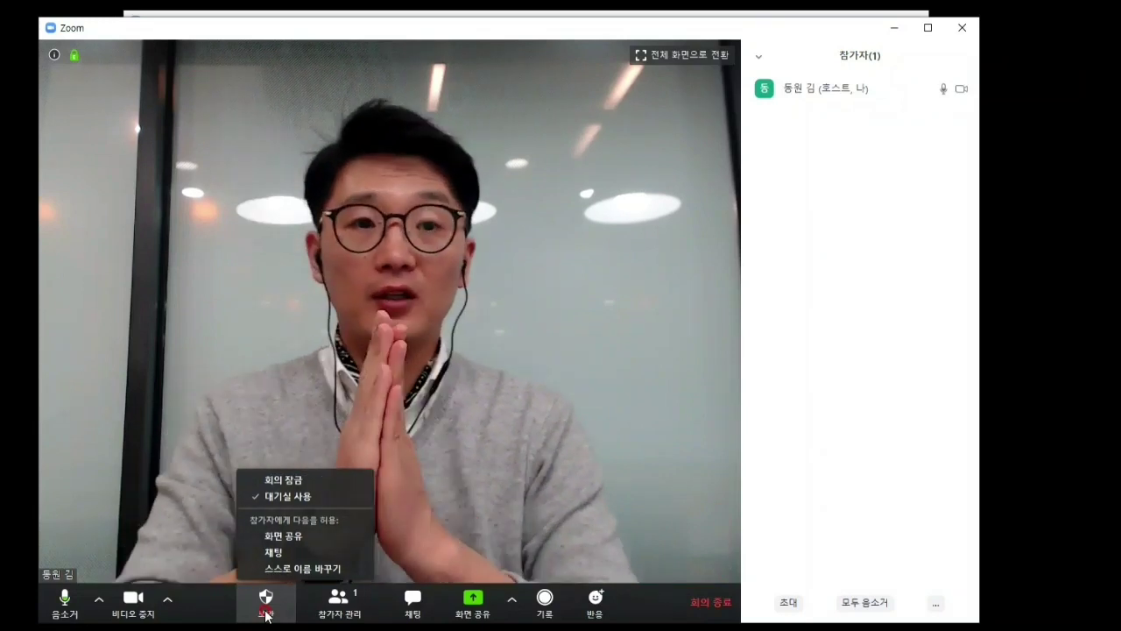
left_click(578, 386)
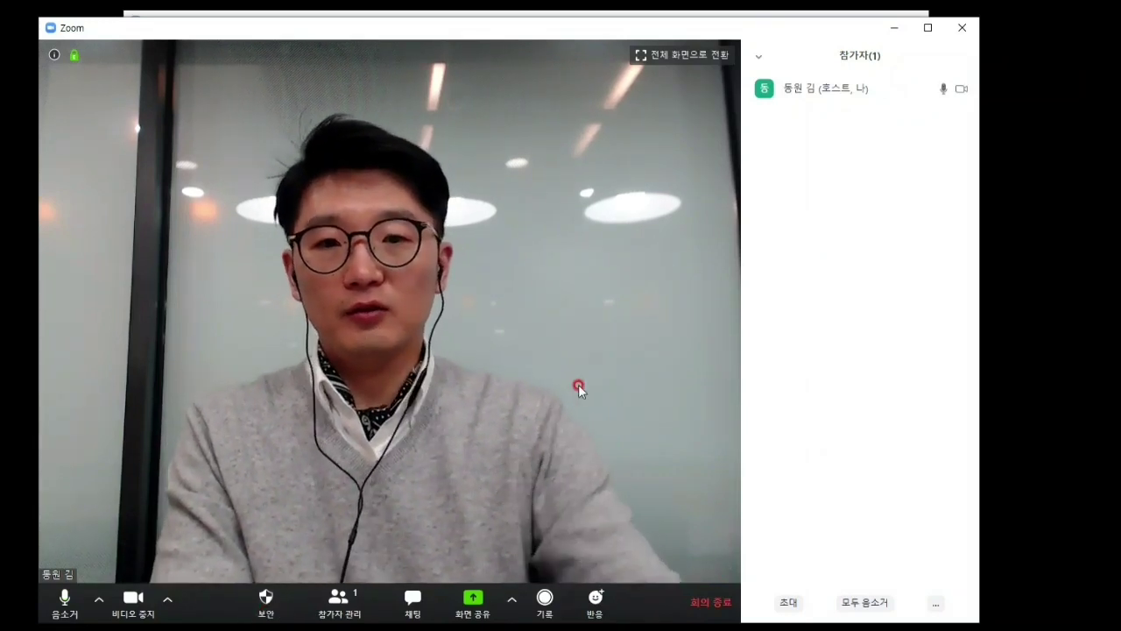
left_click(265, 601)
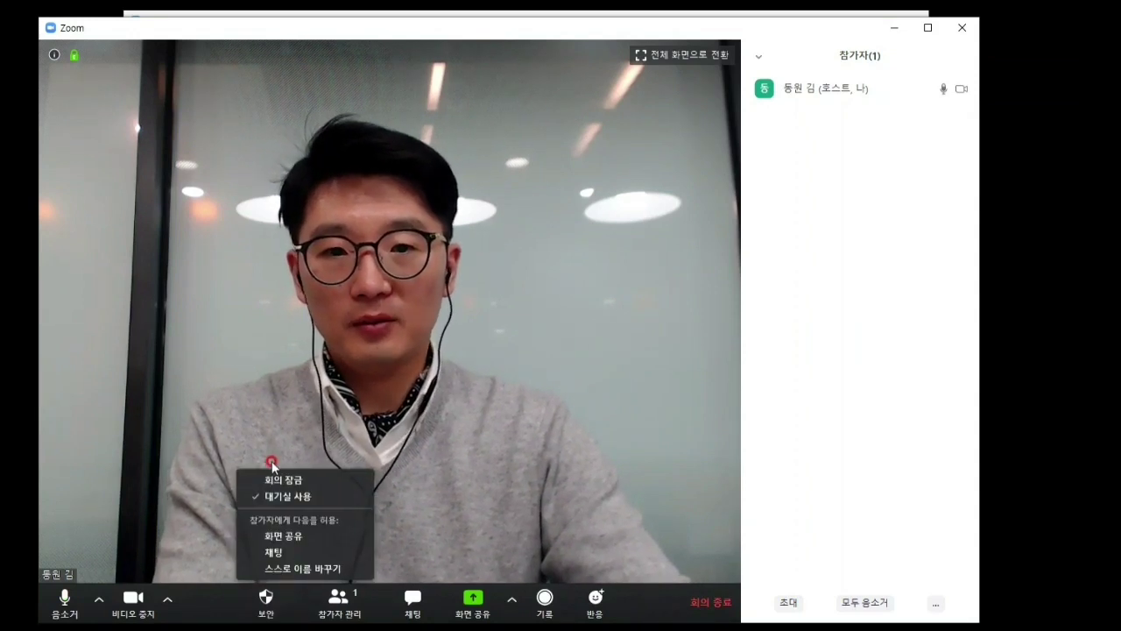
left_click(535, 477)
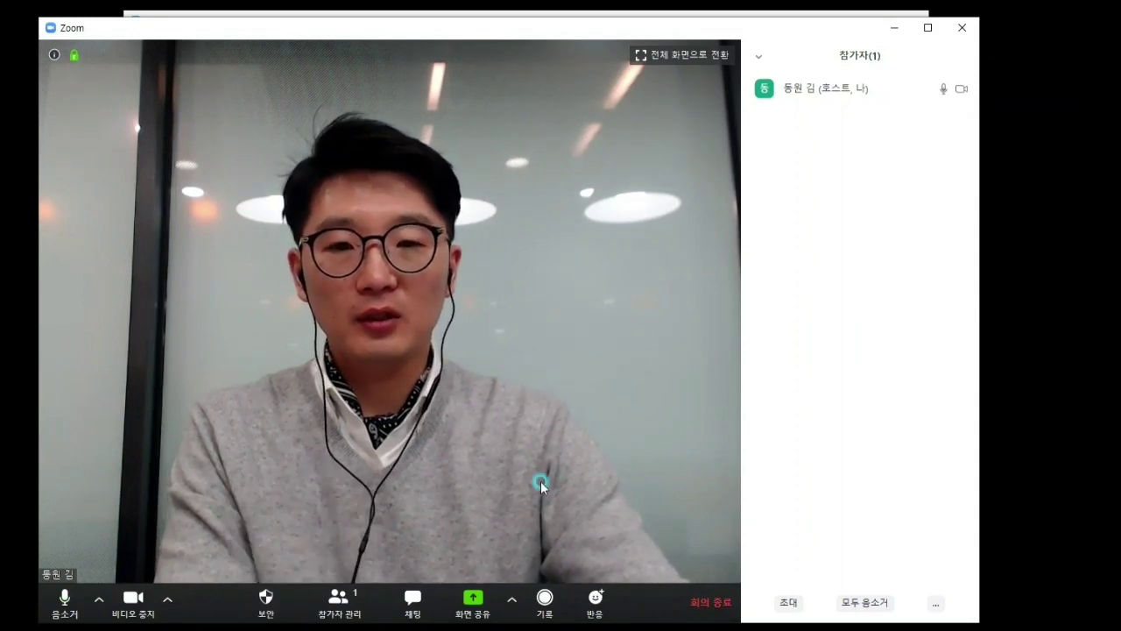
Step: Open the meeting's invite dialog from the participant list and mark the URL 복사 and 초대 복사 options with the annotation pen
left_click(349, 602)
left_click(346, 608)
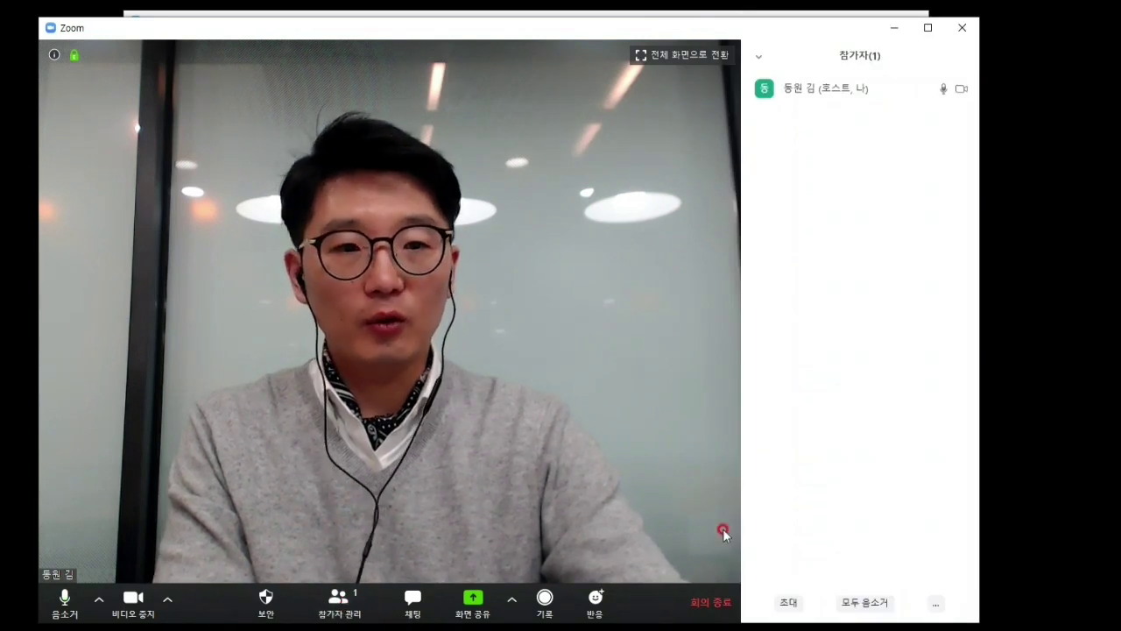
left_click(786, 604)
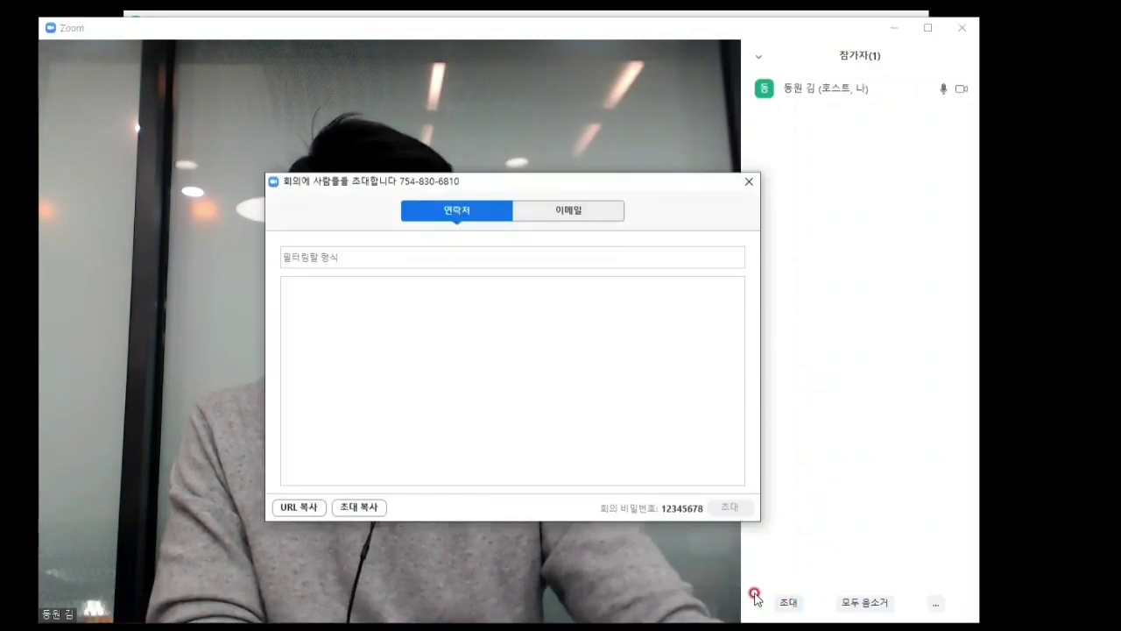
left_click(298, 509)
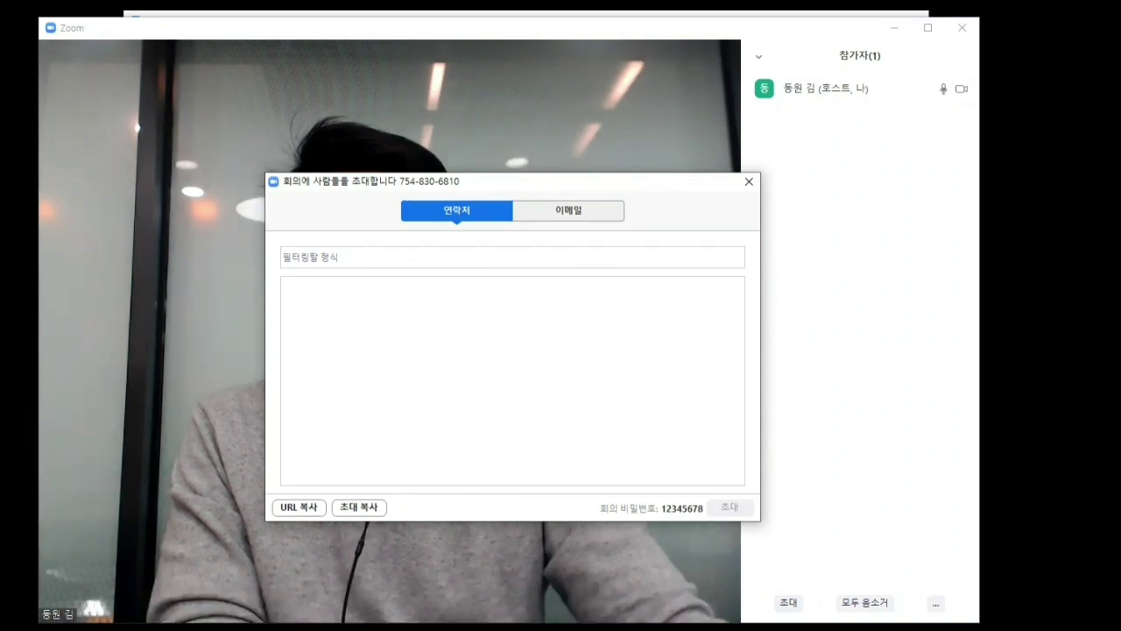
left_click(258, 496)
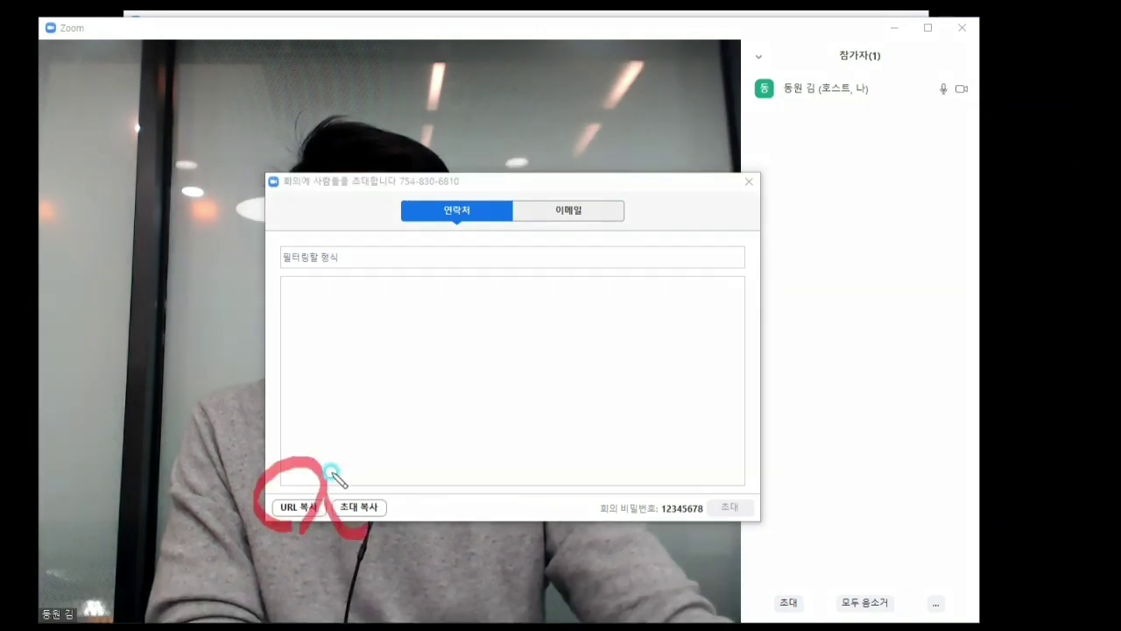
left_click_drag(333, 474, 380, 531)
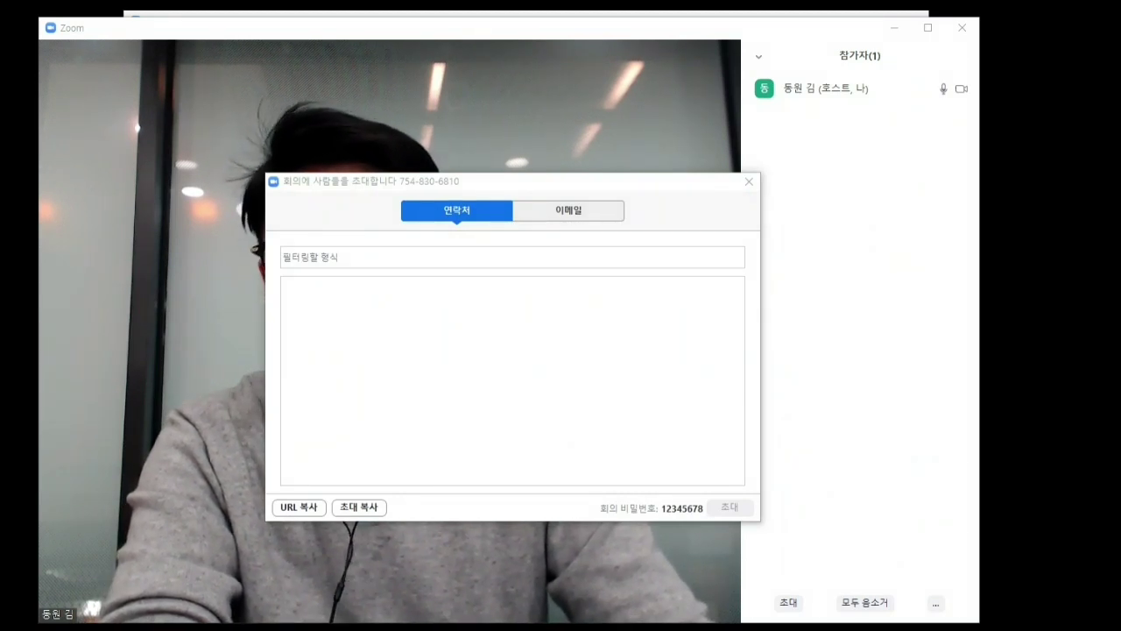
Step: Switch to the sticky note, clear all its text, and move it clear of the invite dialog
key("alt+Tab")
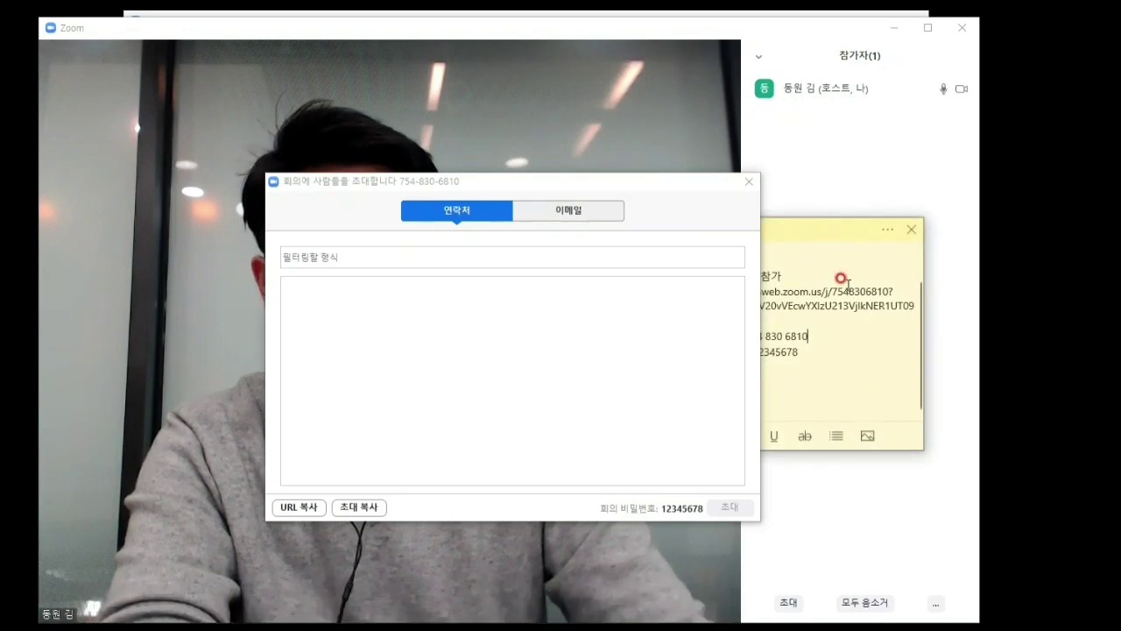
key("ctrl+a")
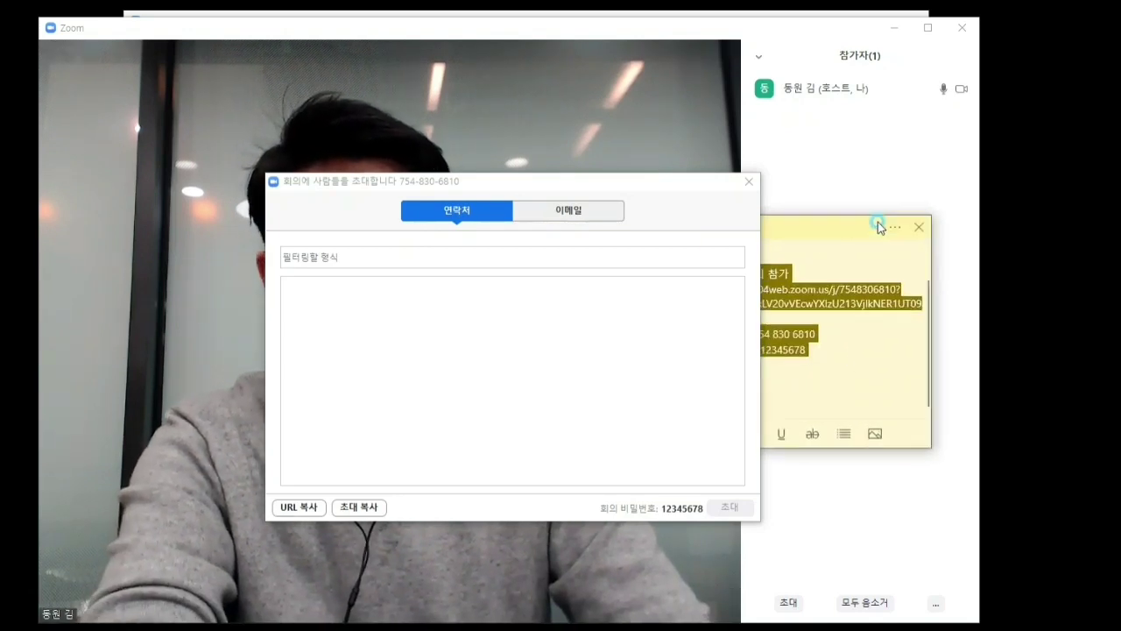
left_click_drag(878, 222, 980, 196)
key("Delete")
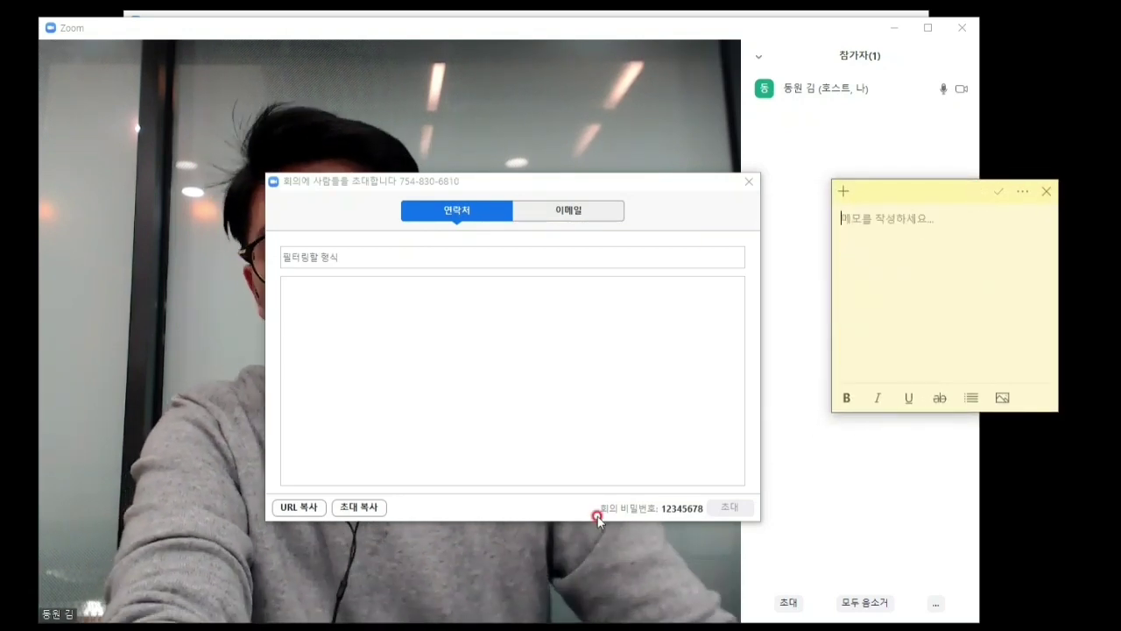
Step: Copy the meeting's invitation URL (URL 복사), including its embedded access token, into the empty sticky note
left_click(287, 508)
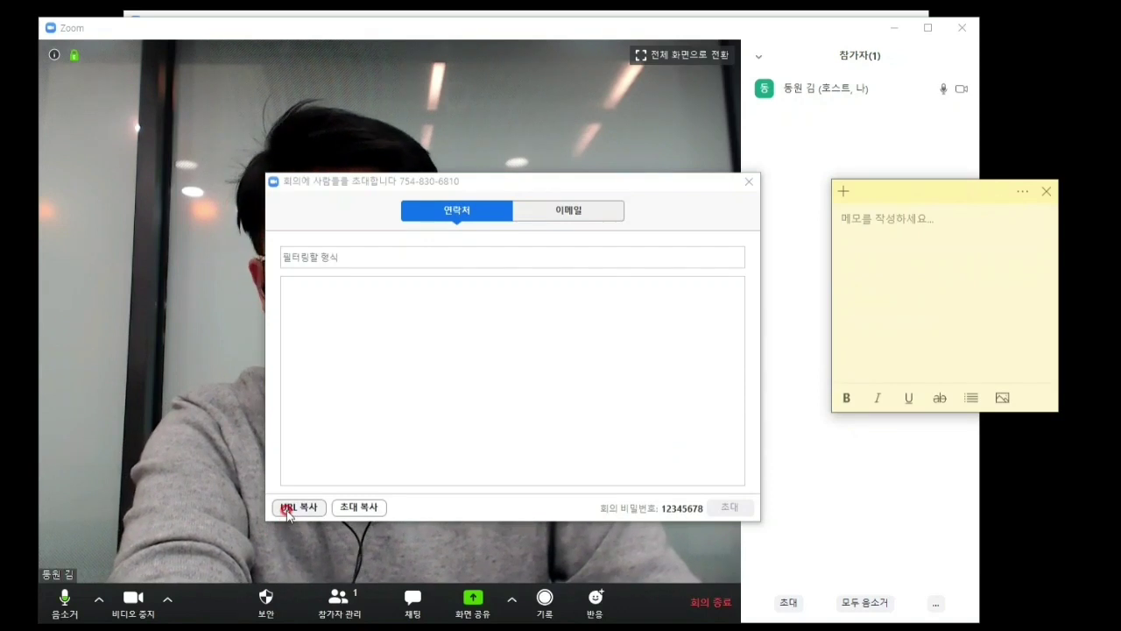
left_click(921, 217)
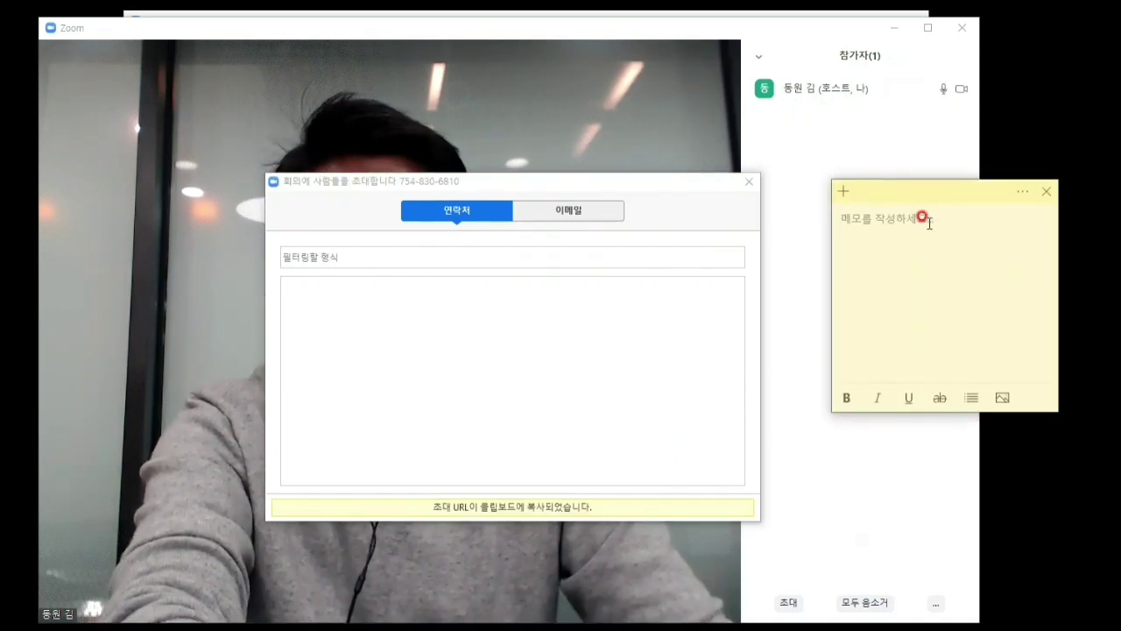
key("ctrl+v")
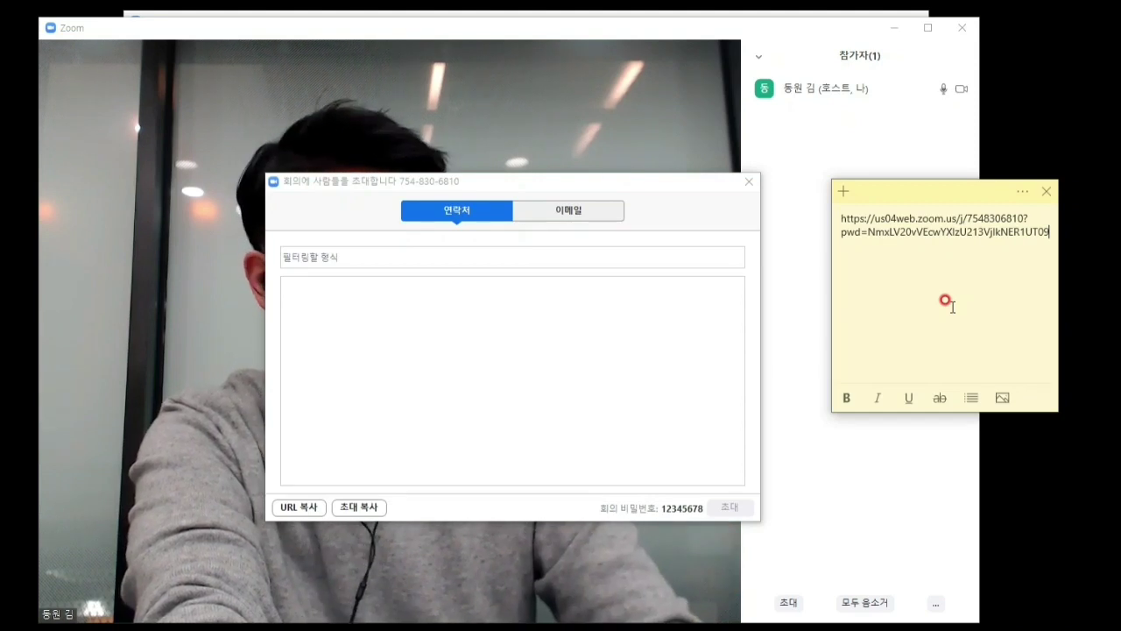
Step: Copy the full invitation with the meeting password into the note below the URL, and close both the note and invite dialog
left_click(365, 514)
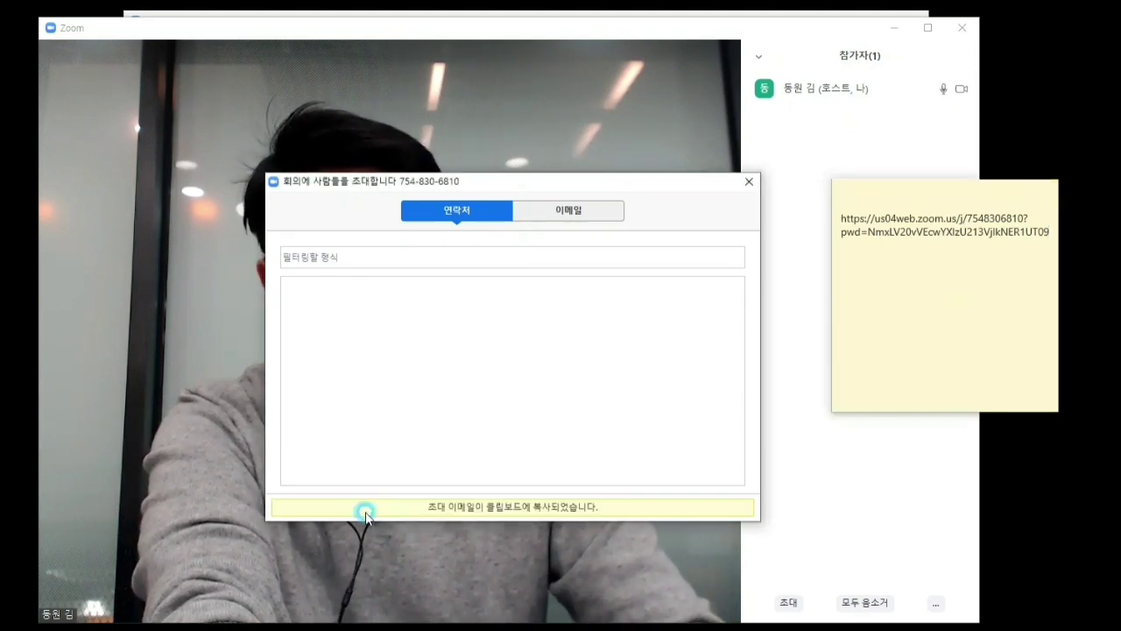
left_click(963, 303)
left_click(1043, 226)
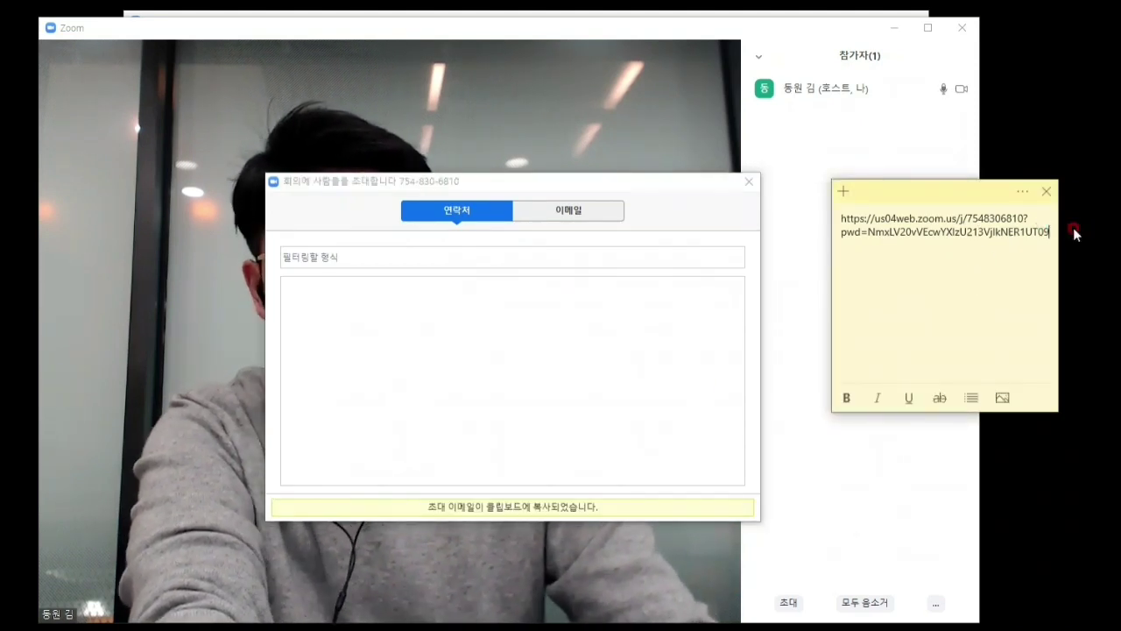
key("Return")
key("Return")
key("ctrl+v")
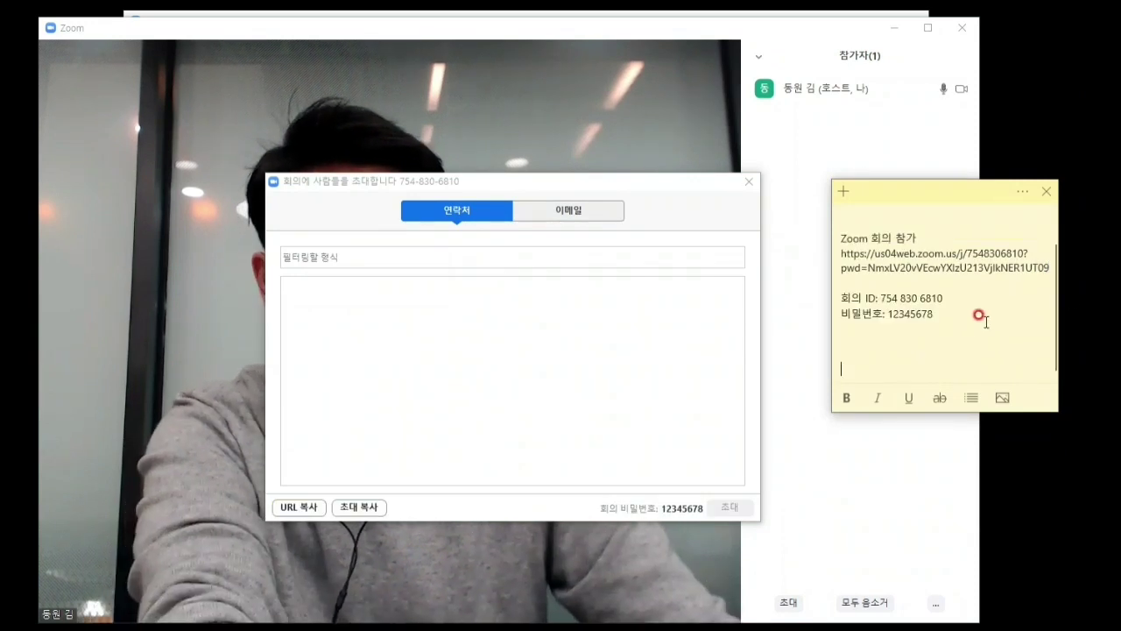
scroll(961, 338, "up", 1)
scroll(959, 286, "down", 1)
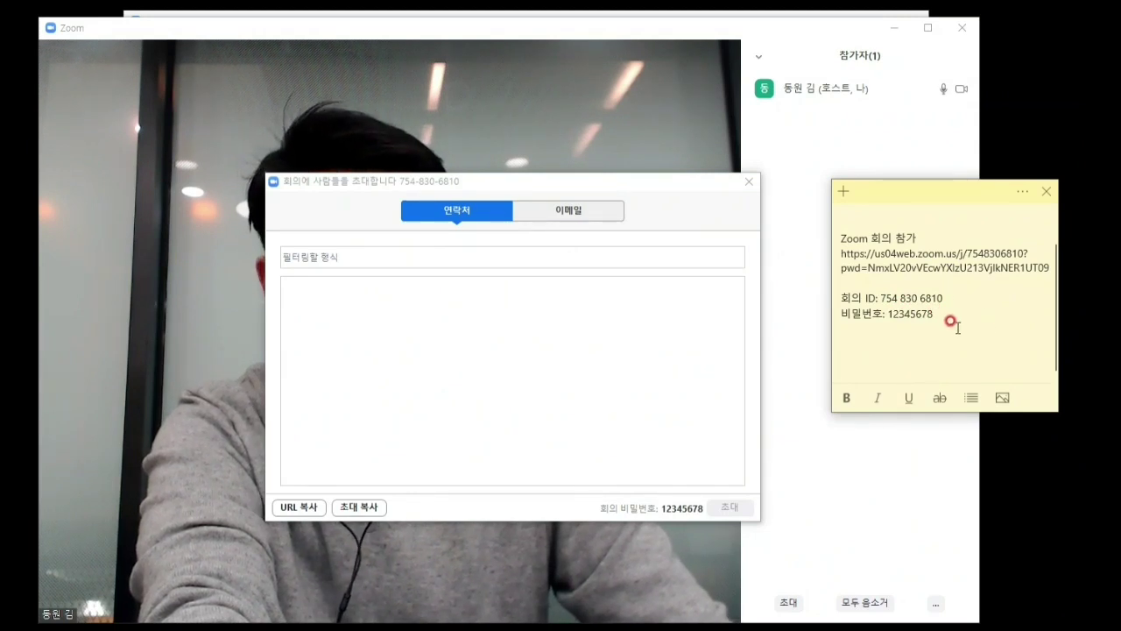
left_click(1047, 191)
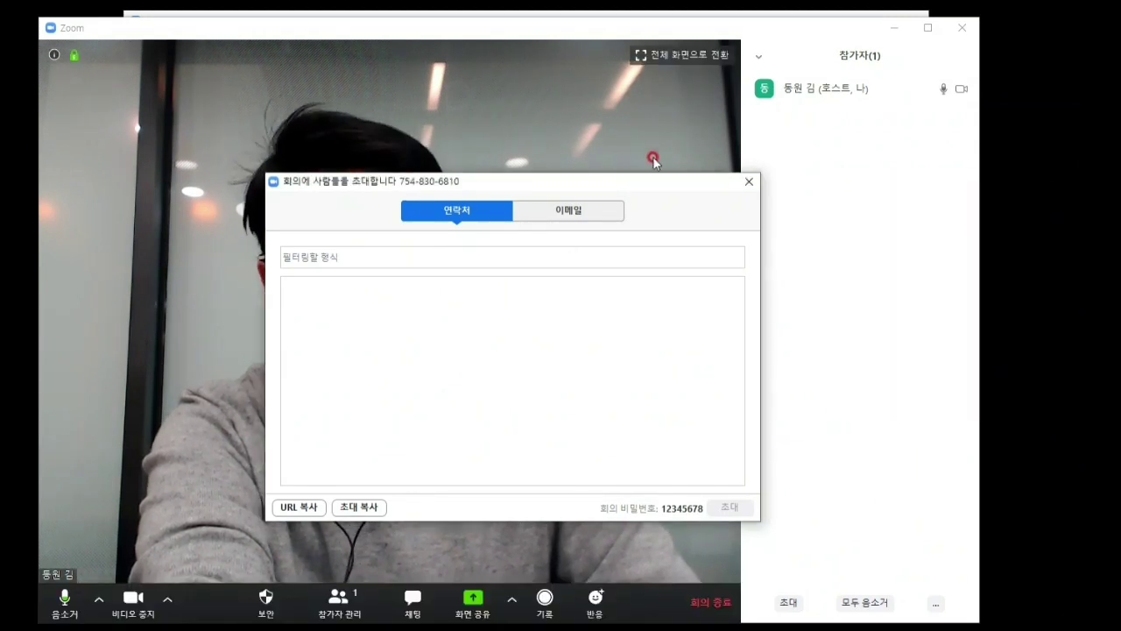
left_click(750, 181)
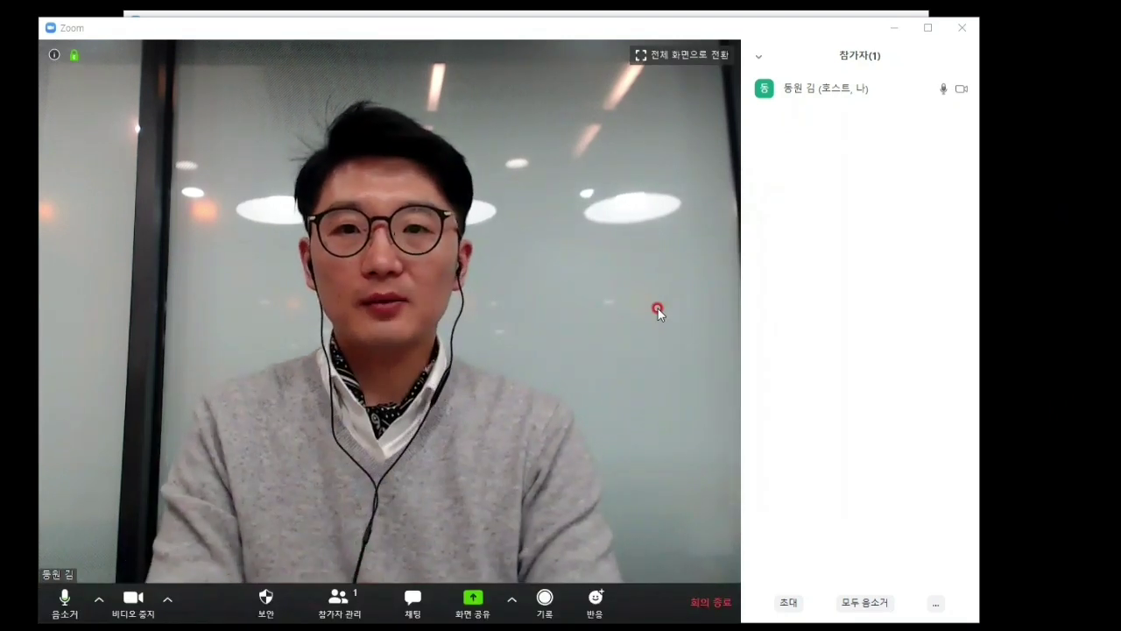